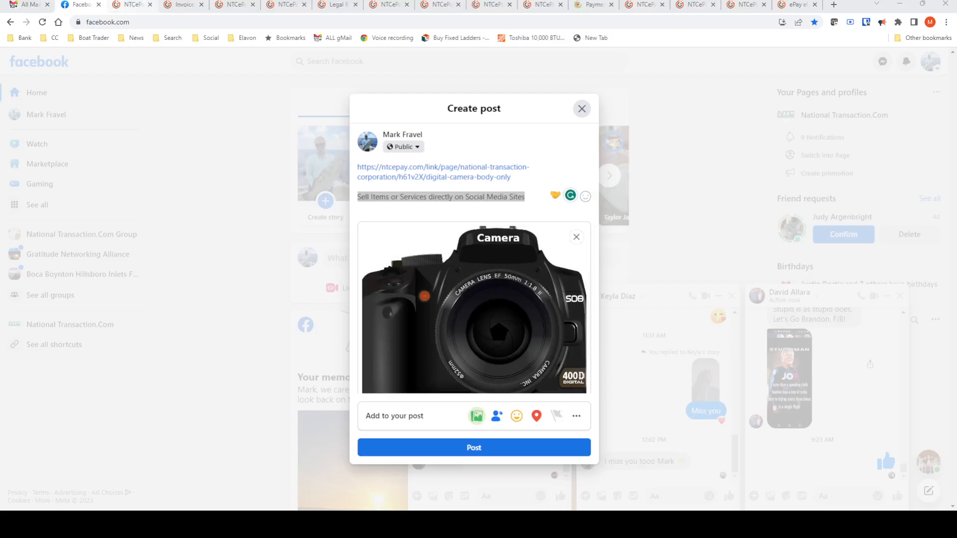
# Step: Switch to the NTC ePay dashboard, review the Quick Send invoice fields, and set Payable to MULTIPLE
pyautogui.click(116, 5)
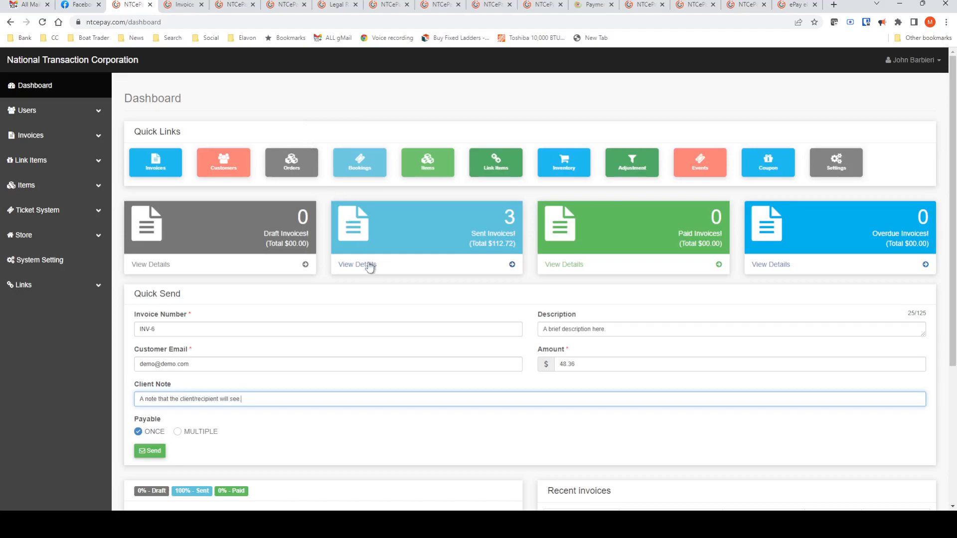
pyautogui.moveTo(217, 328); pyautogui.dragTo(126, 329)
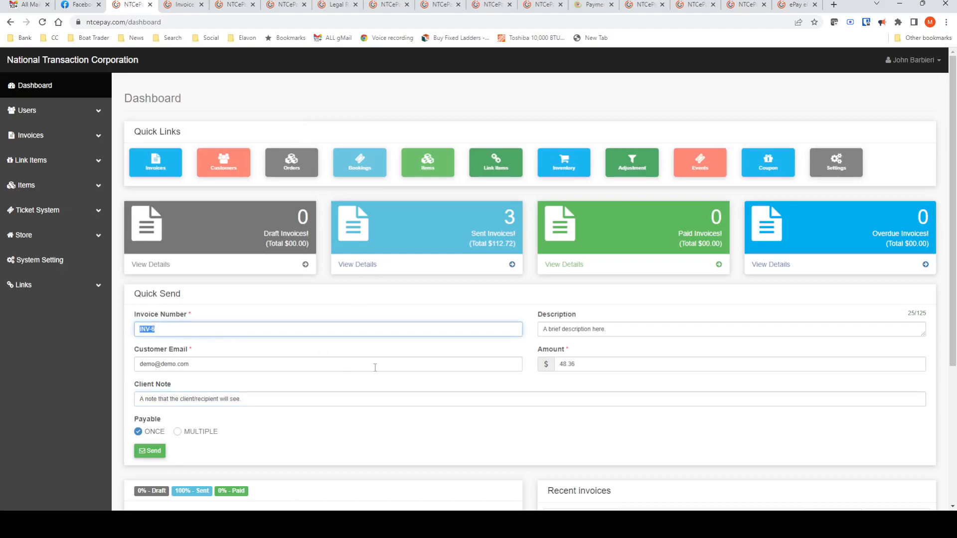
pyautogui.moveTo(375, 367); pyautogui.dragTo(125, 322)
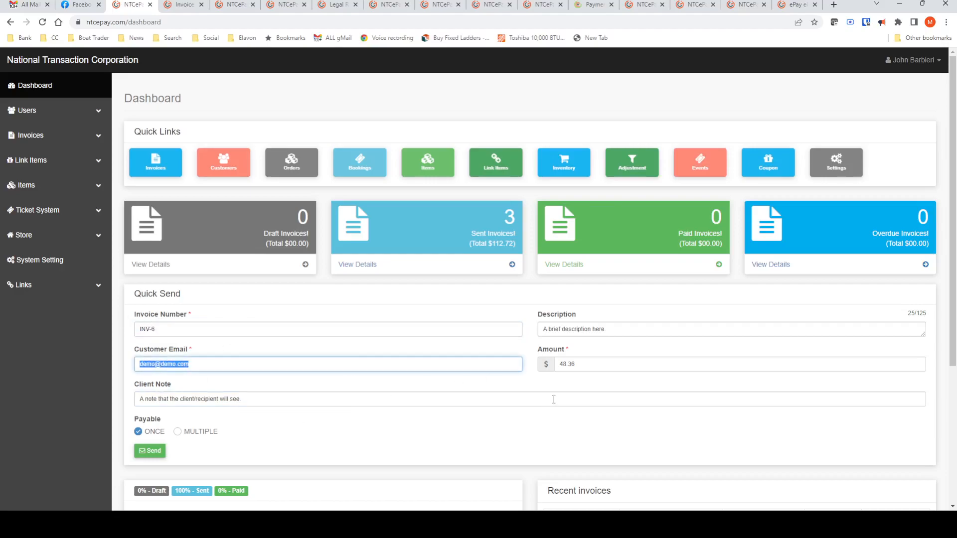
pyautogui.moveTo(598, 370); pyautogui.dragTo(535, 363)
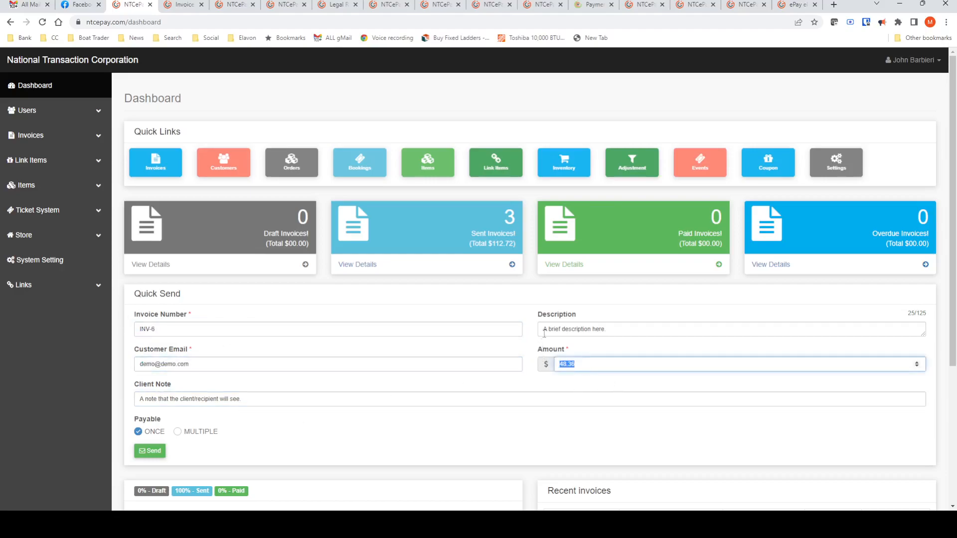
pyautogui.moveTo(603, 330); pyautogui.dragTo(518, 306)
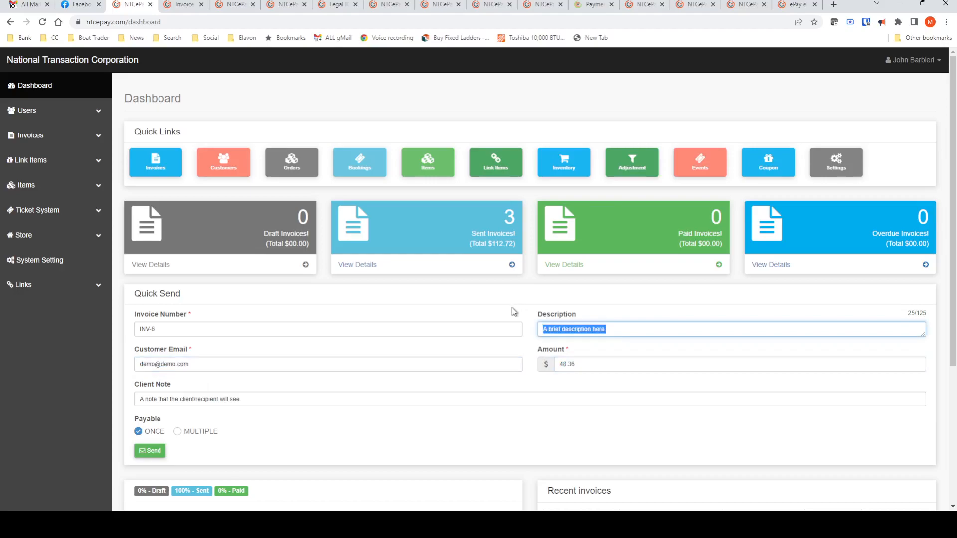
pyautogui.moveTo(281, 397); pyautogui.dragTo(135, 388)
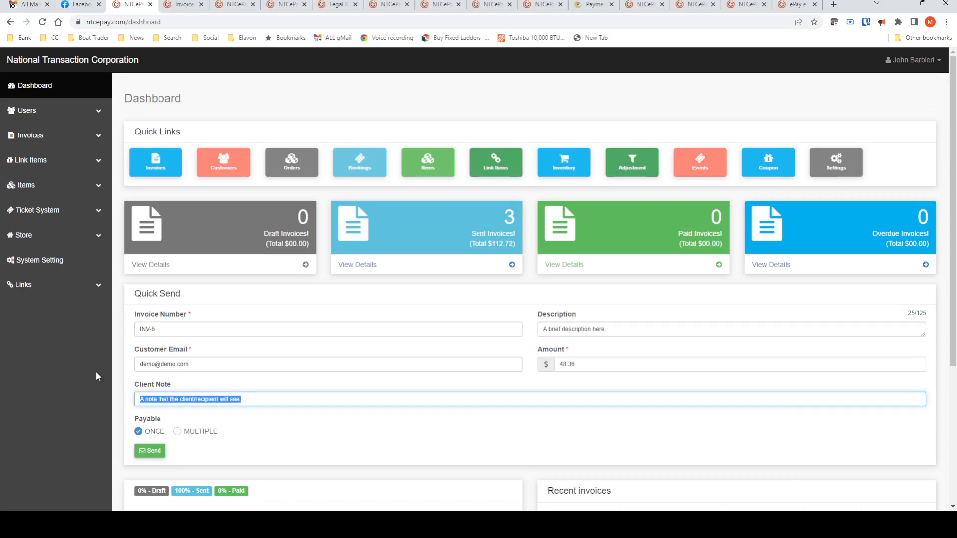
pyautogui.click(178, 433)
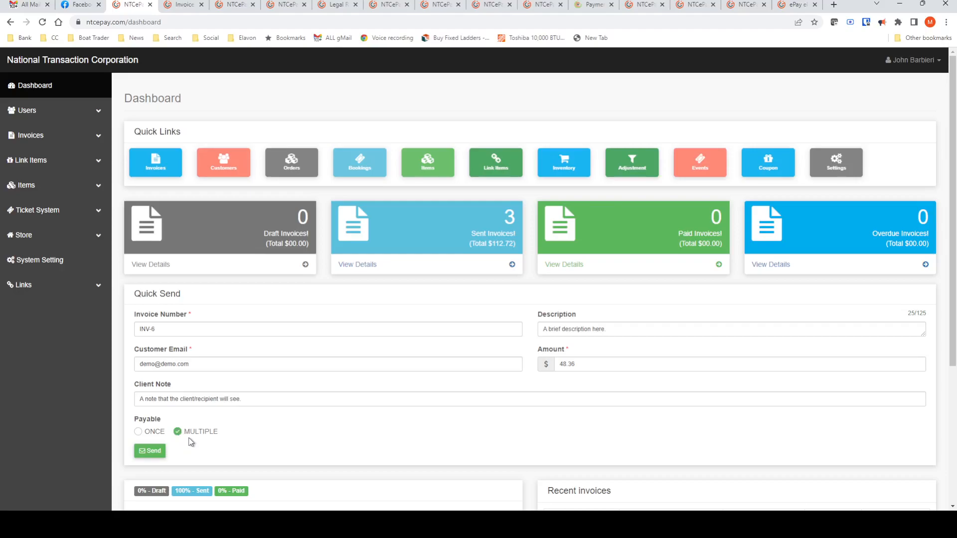
# Step: Open the customer-facing invoice page, keep the policy agreement accepted, and proceed with payment through the order's checkout
pyautogui.click(173, 6)
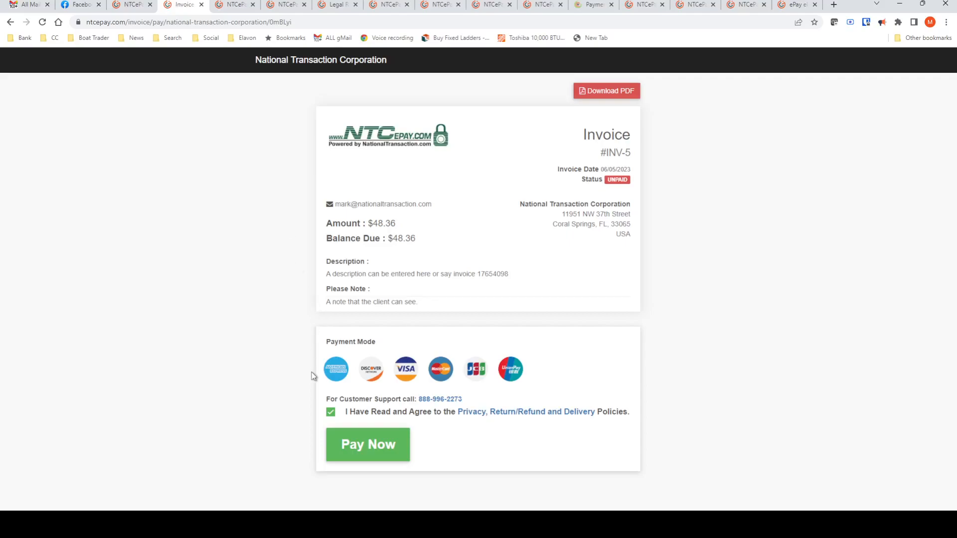
pyautogui.doubleClick(343, 303)
pyautogui.click(331, 413)
pyautogui.click(331, 414)
pyautogui.click(353, 446)
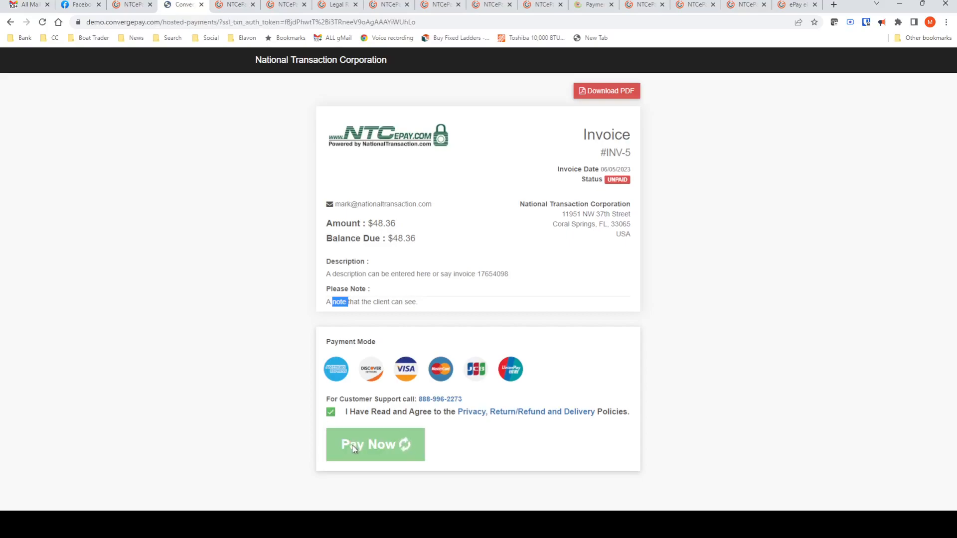
pyautogui.click(449, 240)
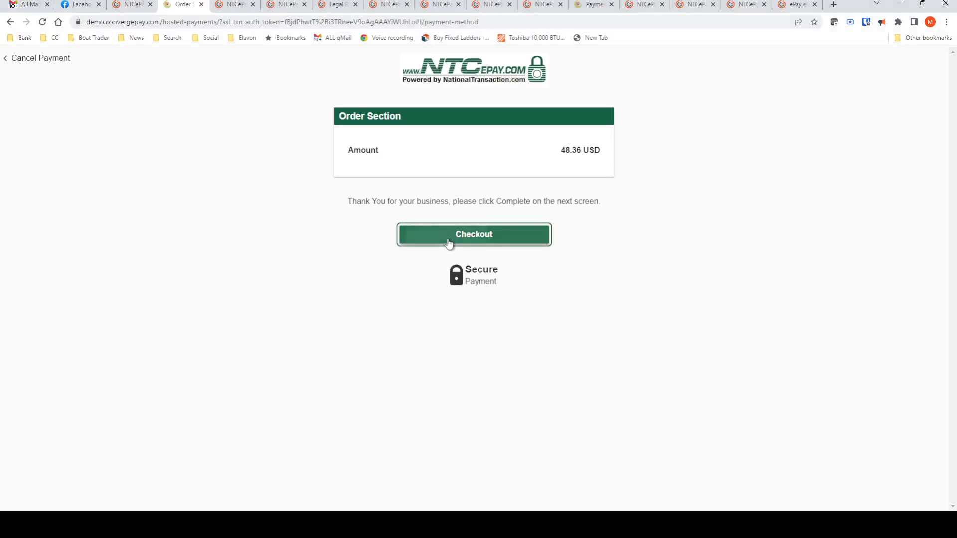
# Step: Open the Edit Invoice page and review the customer name, customer email, invoice number, invoice date and due date fields
pyautogui.click(227, 11)
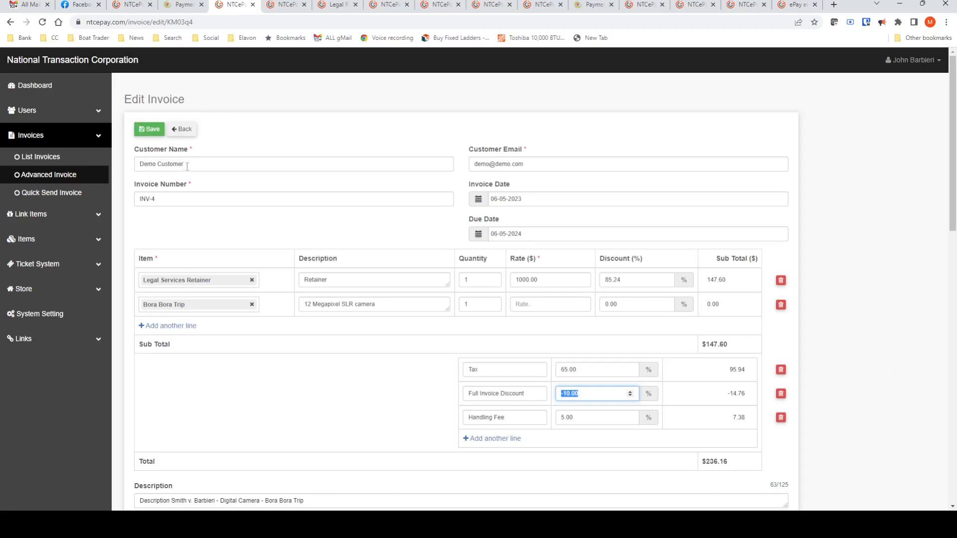
pyautogui.click(221, 164)
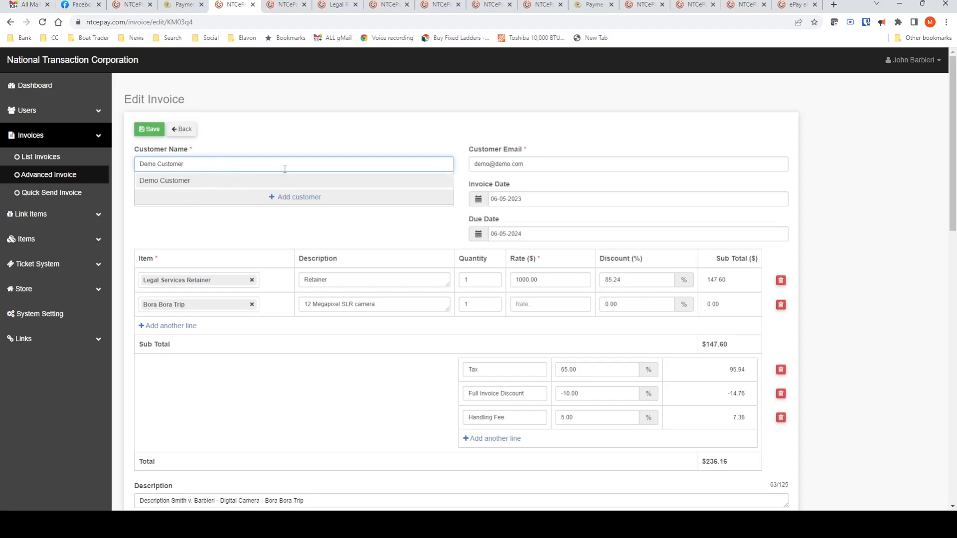
pyautogui.moveTo(204, 164); pyautogui.dragTo(124, 169)
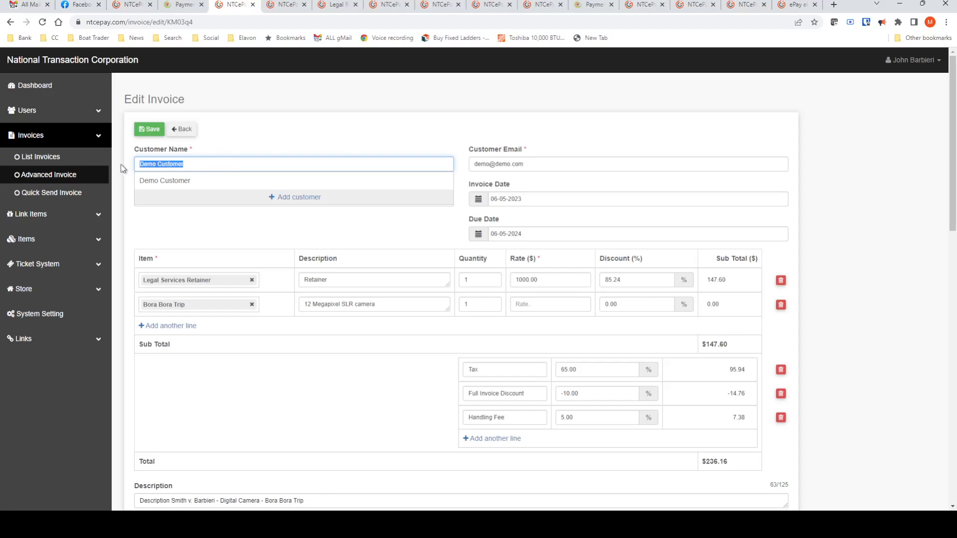
pyautogui.moveTo(538, 163); pyautogui.dragTo(472, 167)
pyautogui.moveTo(172, 198); pyautogui.dragTo(129, 198)
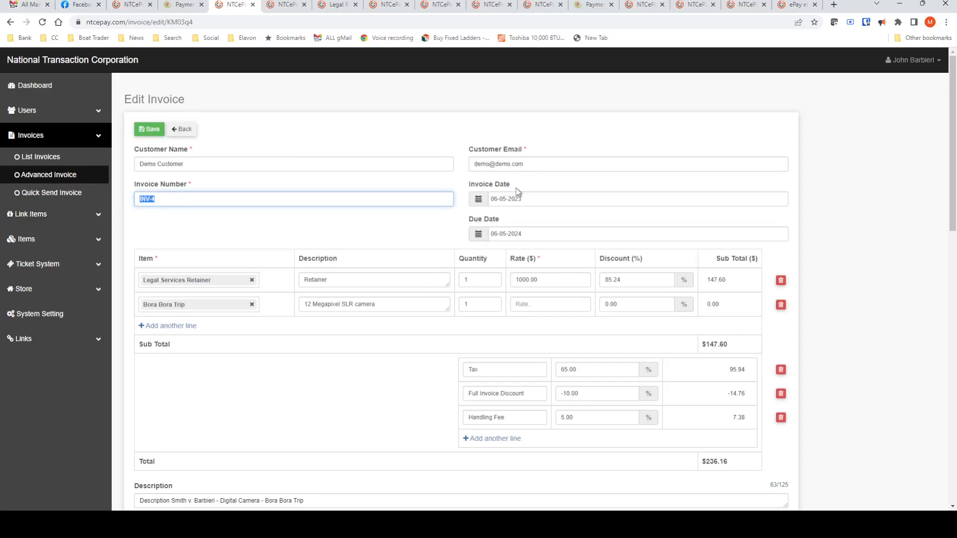
pyautogui.doubleClick(481, 186)
pyautogui.doubleClick(476, 220)
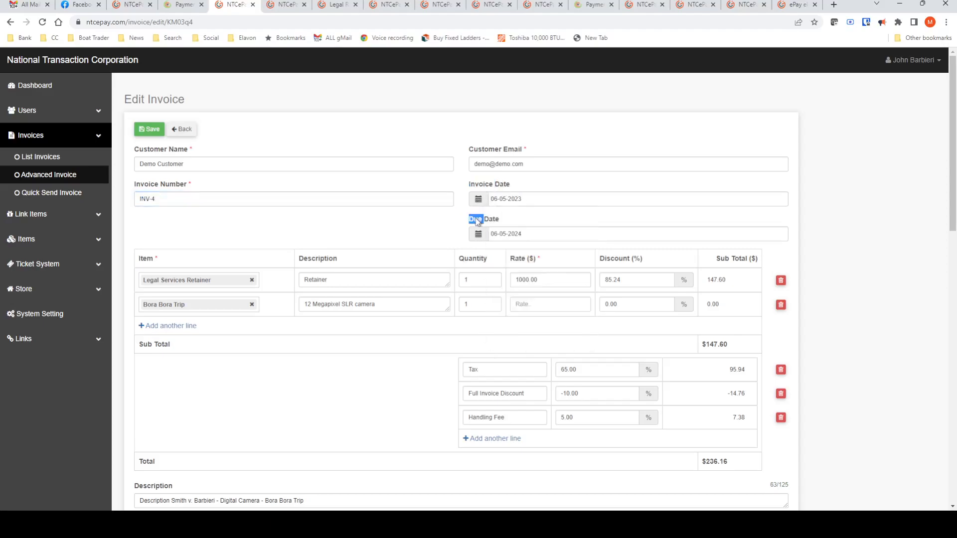
# Step: Add a Digital SLR Camera line item to the invoice and review the Legal Services Retainer's discount
pyautogui.click(187, 327)
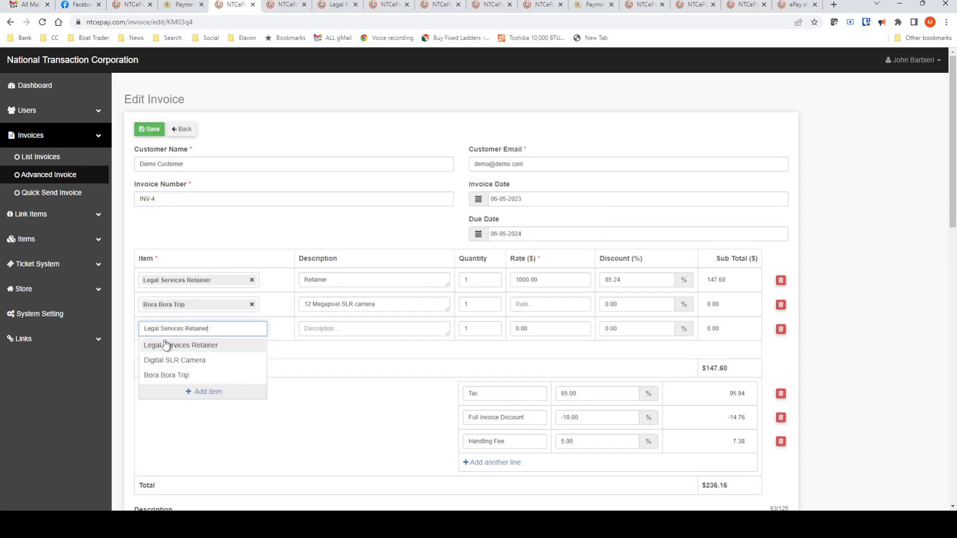
pyautogui.click(183, 367)
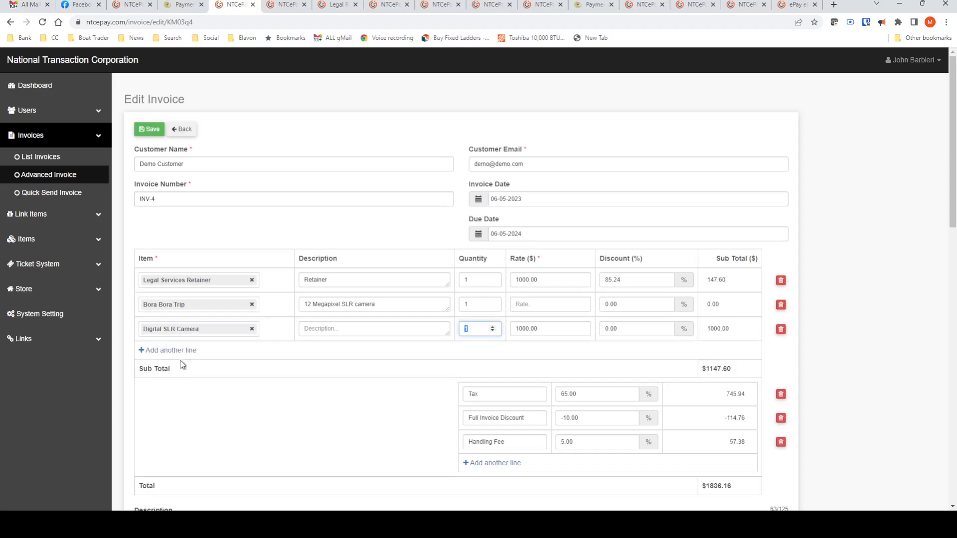
pyautogui.press('Tab')
pyautogui.press('Tab')
pyautogui.moveTo(620, 280); pyautogui.dragTo(598, 284)
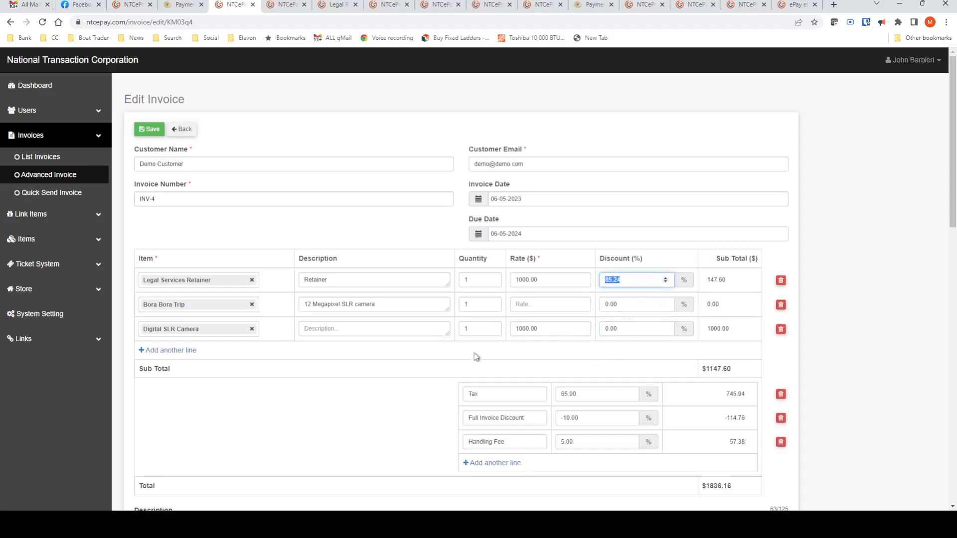
# Step: Set the invoice tax to 6.5% and review the Full Invoice Discount percentage
pyautogui.scroll(-3, 441, 392)
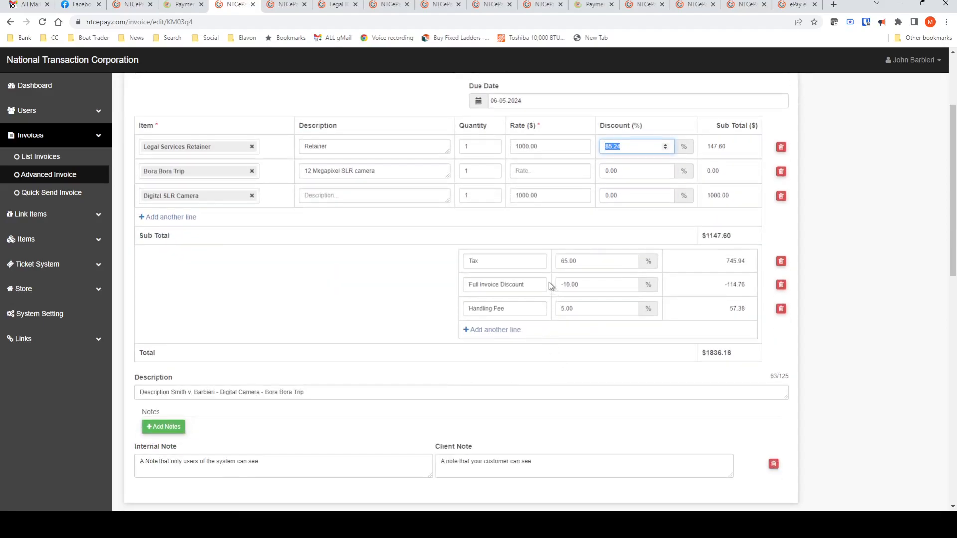
pyautogui.doubleClick(578, 259)
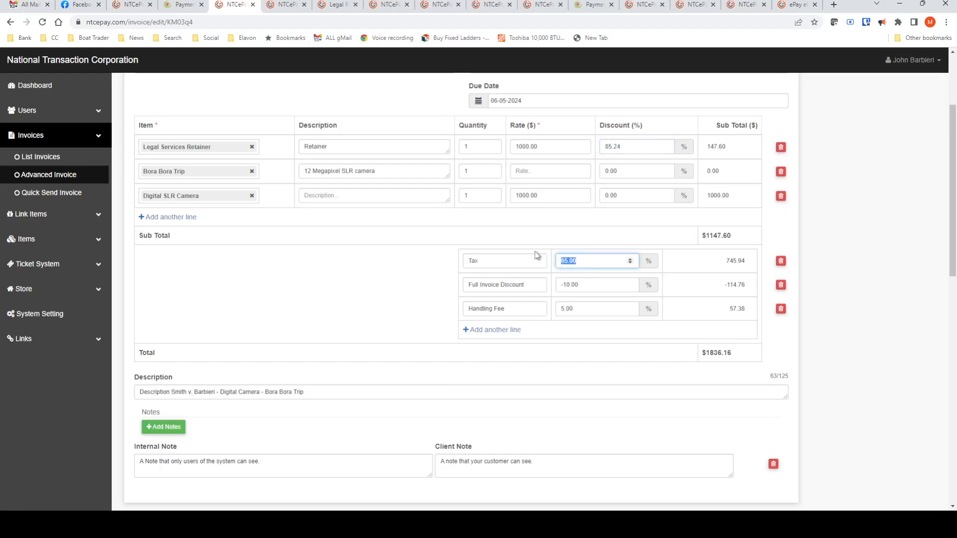
pyautogui.write('6.5')
pyautogui.click(593, 288)
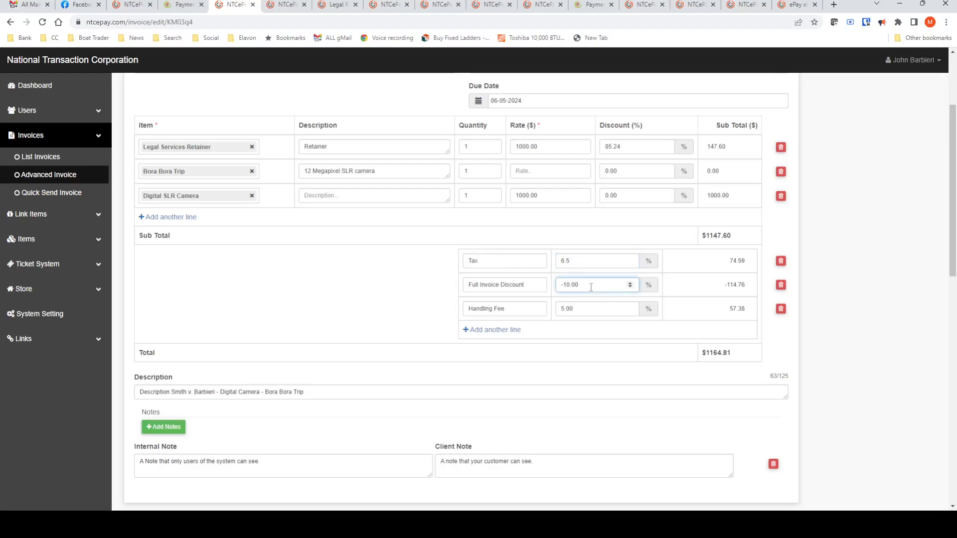
pyautogui.moveTo(580, 285); pyautogui.dragTo(546, 282)
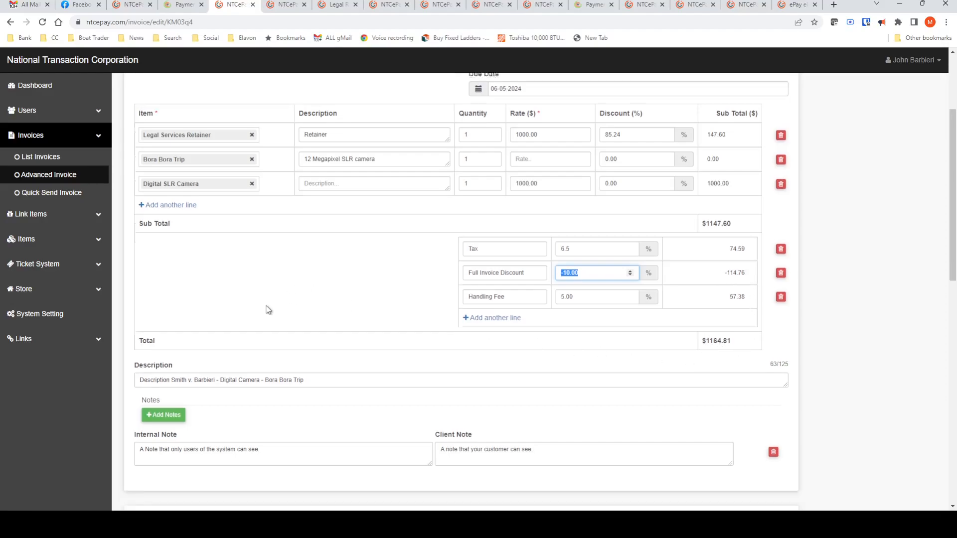
# Step: Review the invoice's description, internal note and client note
pyautogui.scroll(-3, 276, 312)
pyautogui.click(314, 264)
pyautogui.moveTo(314, 264); pyautogui.dragTo(129, 258)
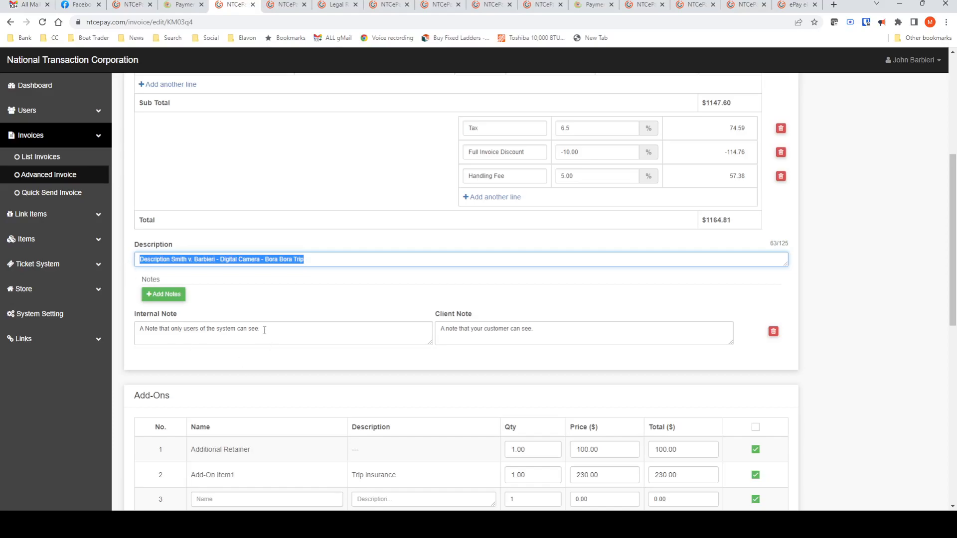
pyautogui.moveTo(264, 330); pyautogui.dragTo(129, 329)
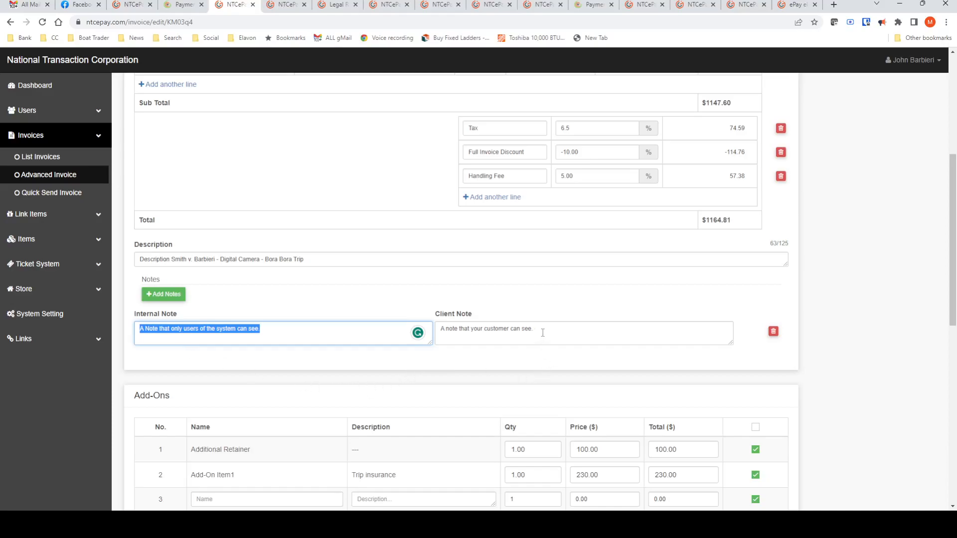
pyautogui.moveTo(542, 330); pyautogui.dragTo(434, 329)
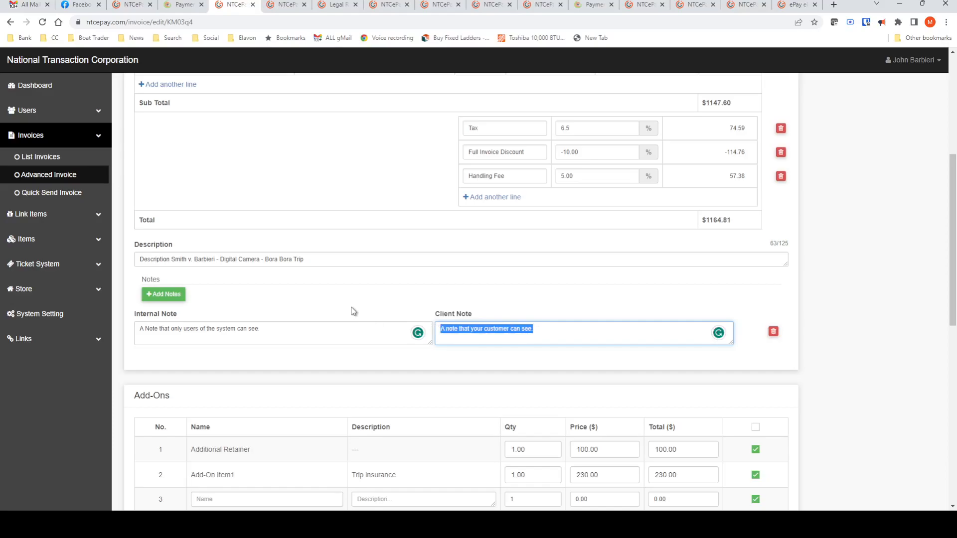
# Step: Add a fifth, custom row to the invoice's add-ons and check its name and price fields
pyautogui.scroll(-5, 354, 311)
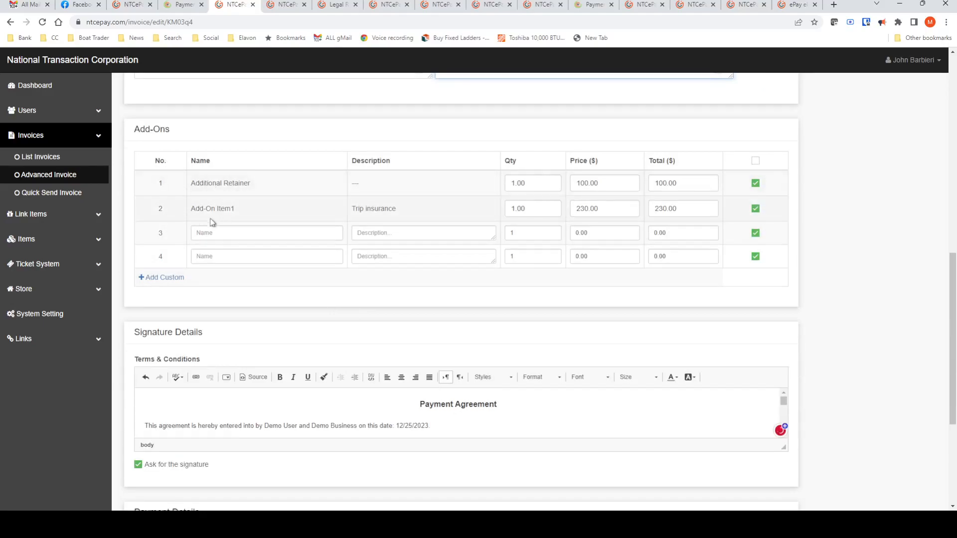
pyautogui.click(166, 277)
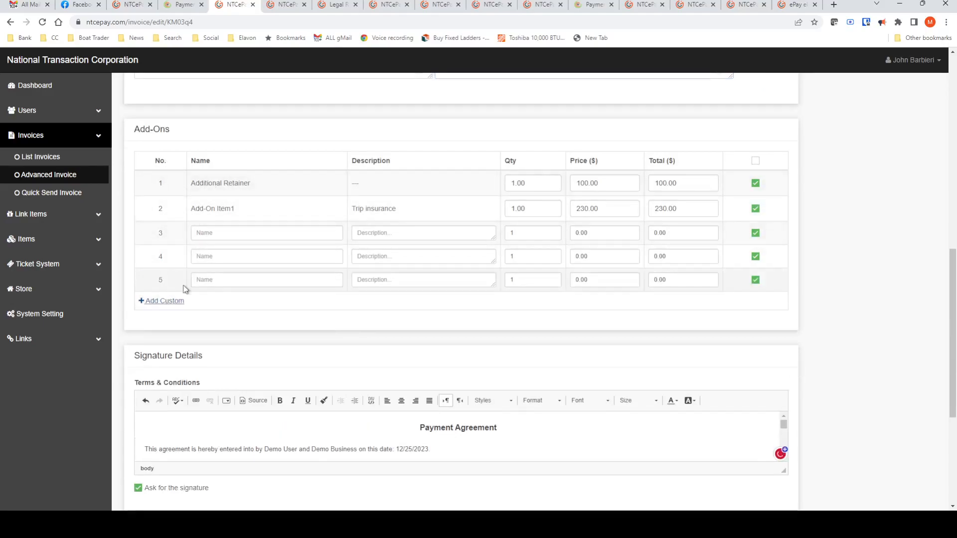
pyautogui.click(230, 282)
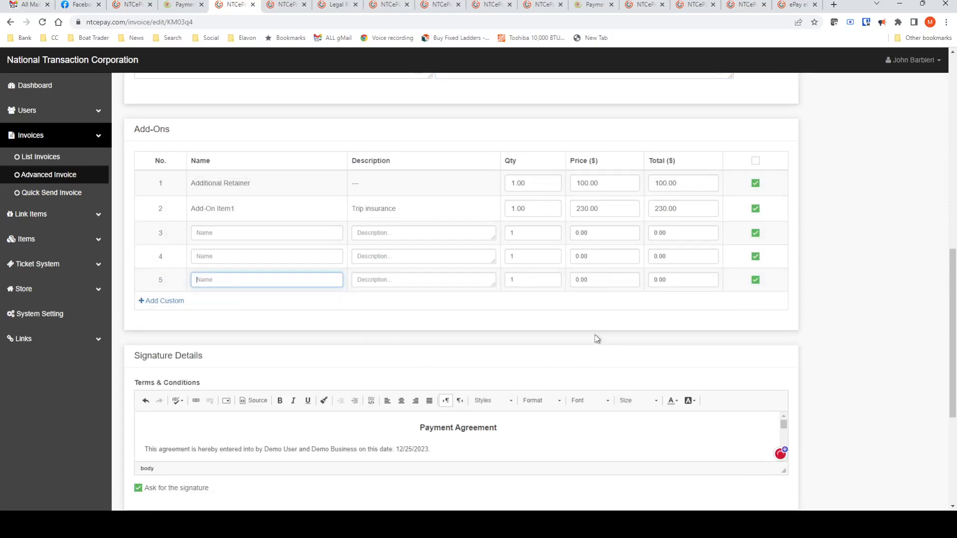
pyautogui.click(596, 281)
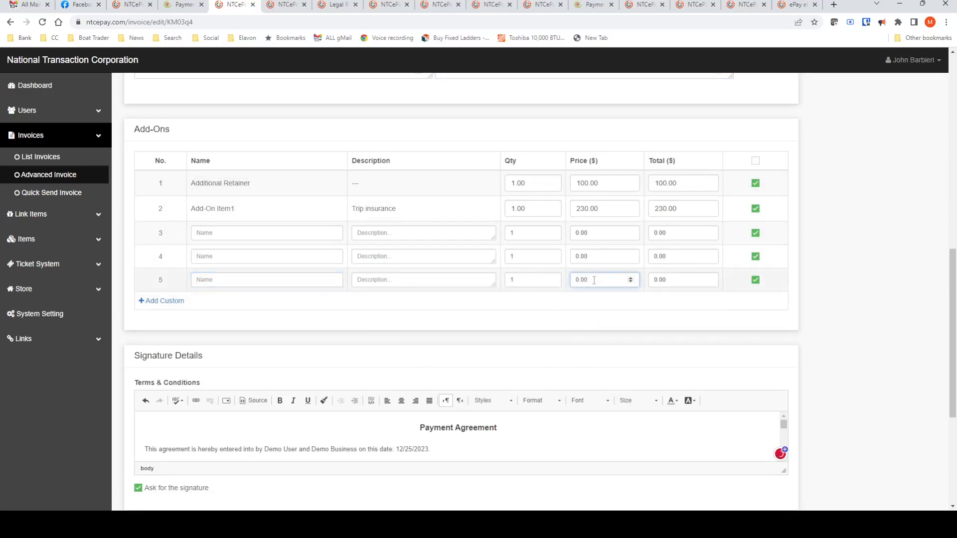
# Step: Read through the payment agreement in the terms and conditions and check the signature request option
pyautogui.scroll(-3, 570, 335)
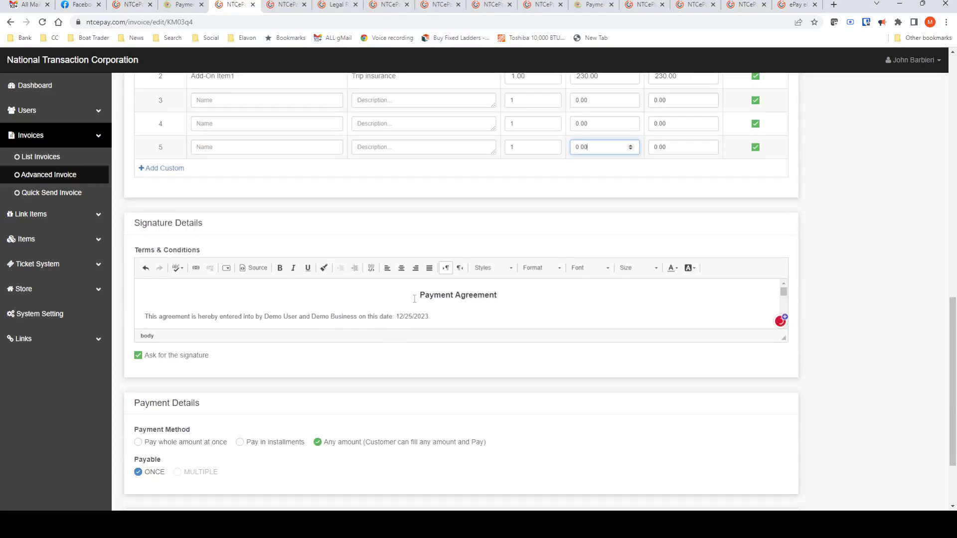
pyautogui.scroll(-10, 439, 299)
pyautogui.scroll(-5, 440, 307)
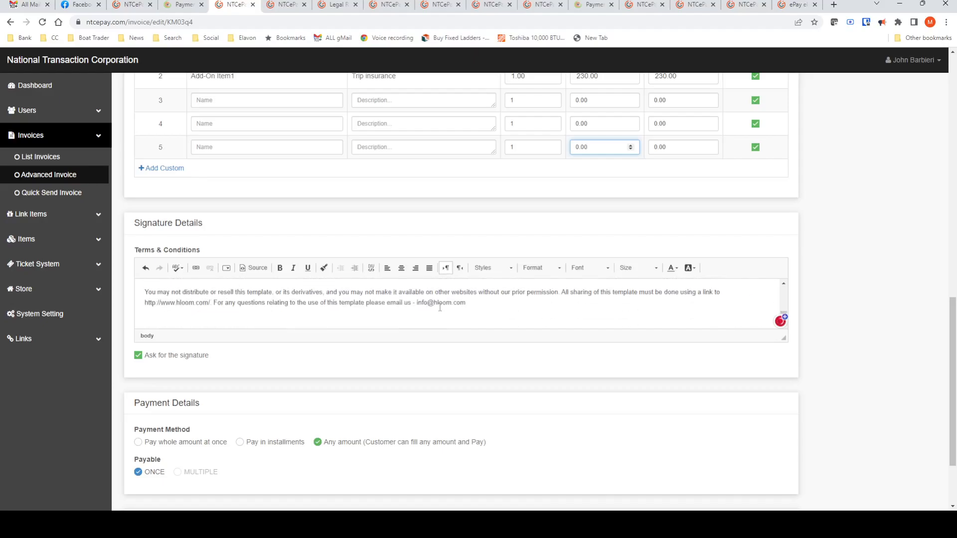
pyautogui.click(138, 356)
pyautogui.click(138, 356)
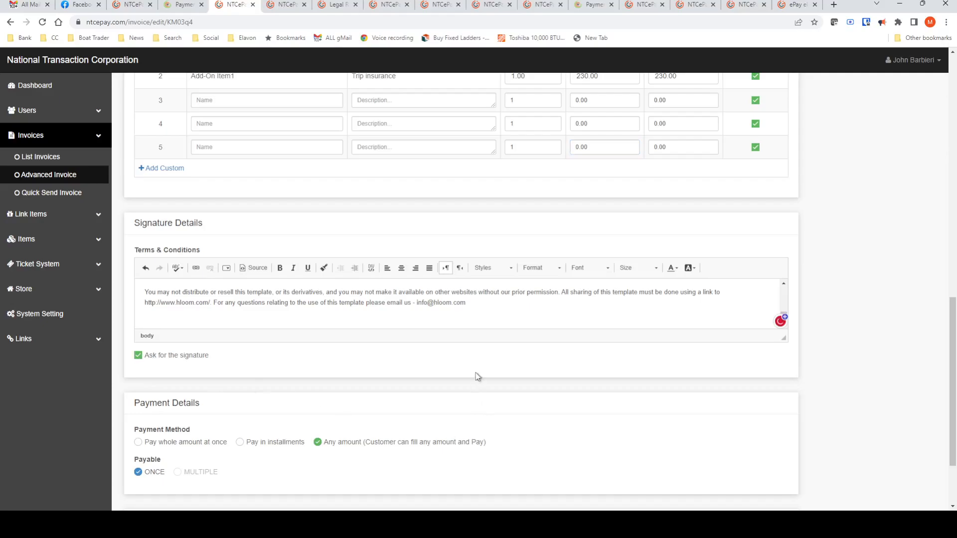
# Step: Set the invoice's payment method to Pay in installments with 4 total installments
pyautogui.scroll(-2, 478, 377)
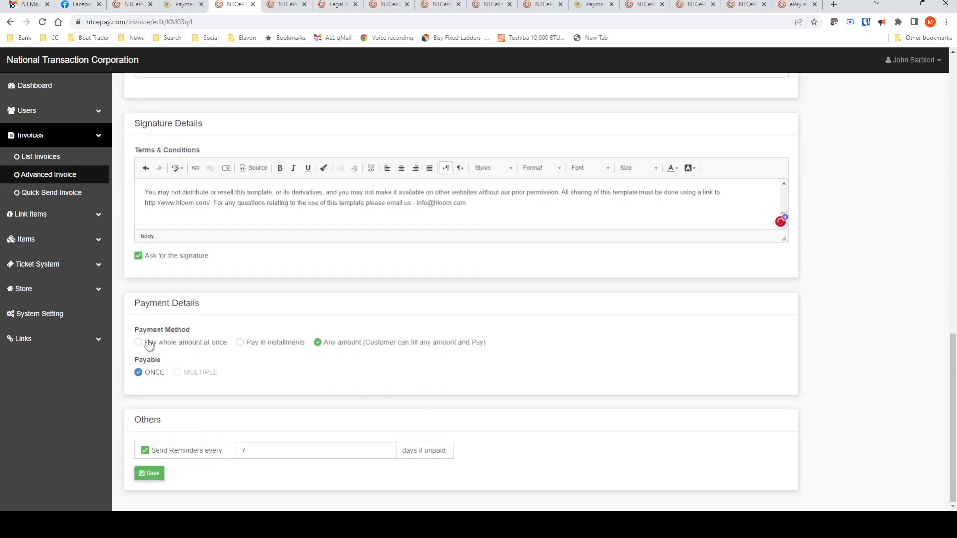
pyautogui.click(240, 345)
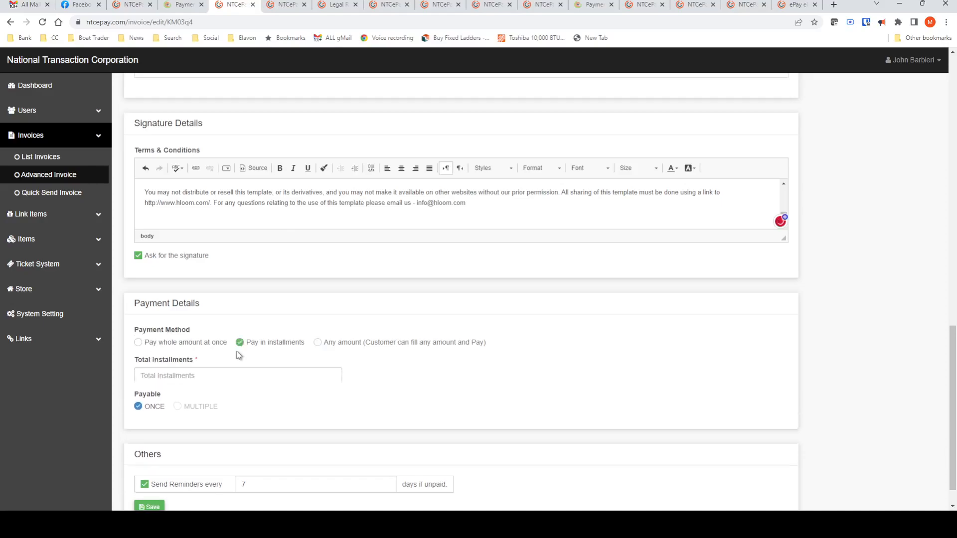
pyautogui.click(213, 372)
pyautogui.write('4')
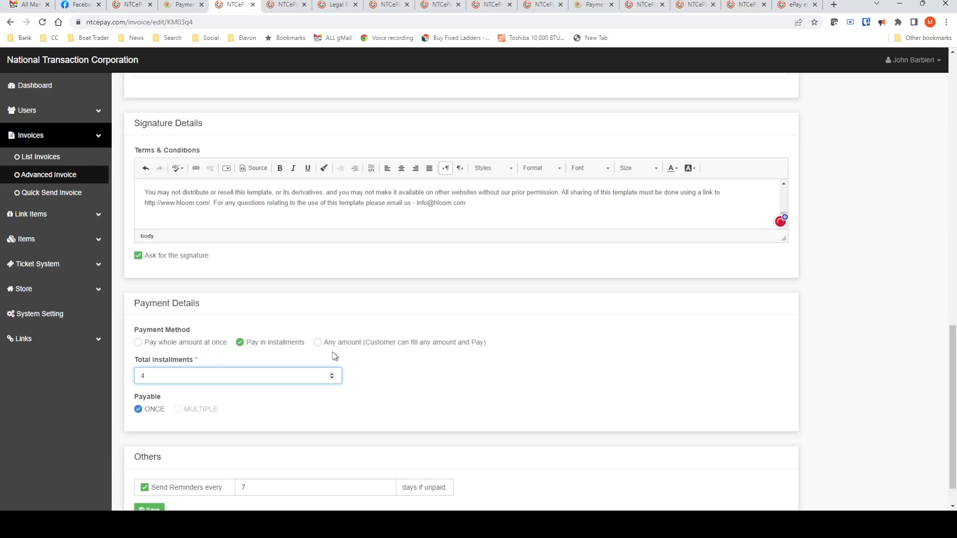
# Step: Set the invoice's payment method to Any amount and check the option for sending reminders every 7 days if unpaid
pyautogui.click(318, 343)
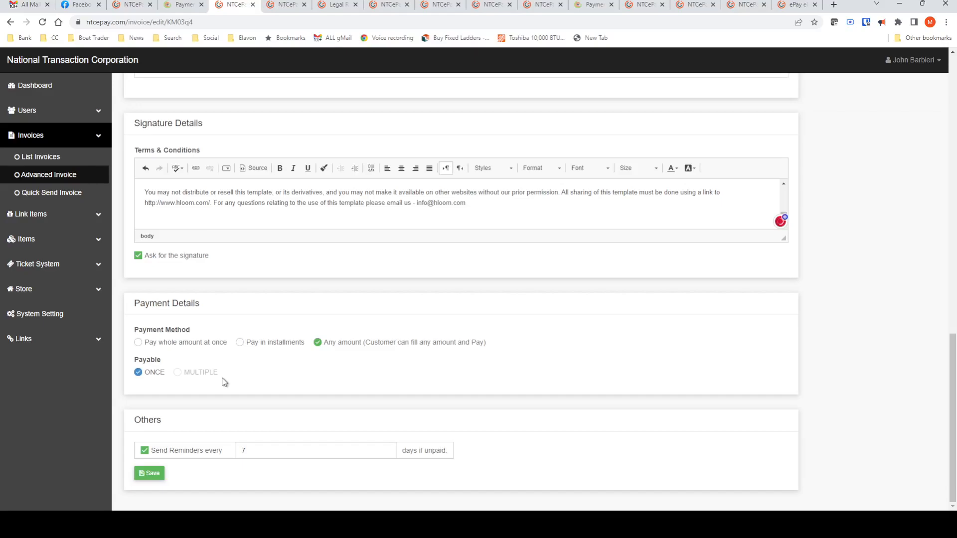
pyautogui.click(259, 447)
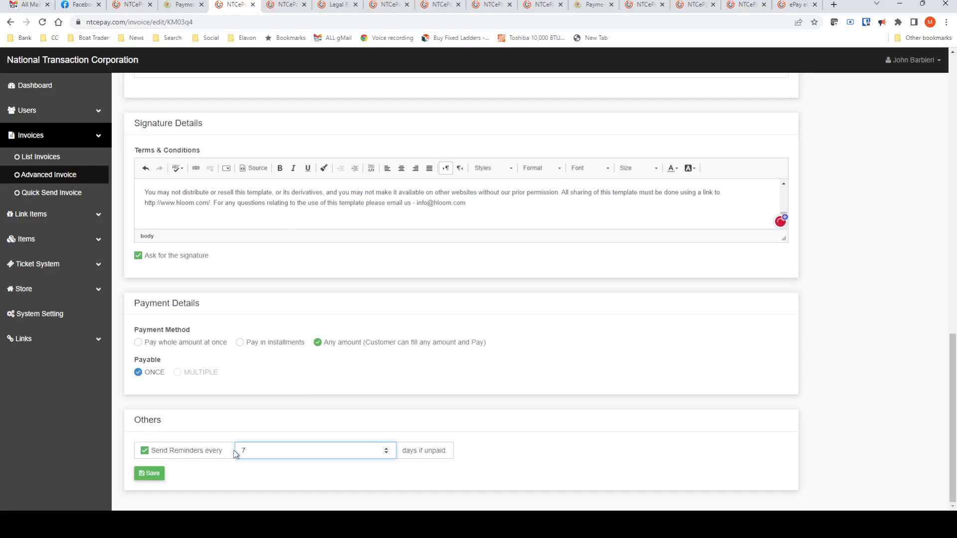
pyautogui.click(144, 454)
pyautogui.click(144, 452)
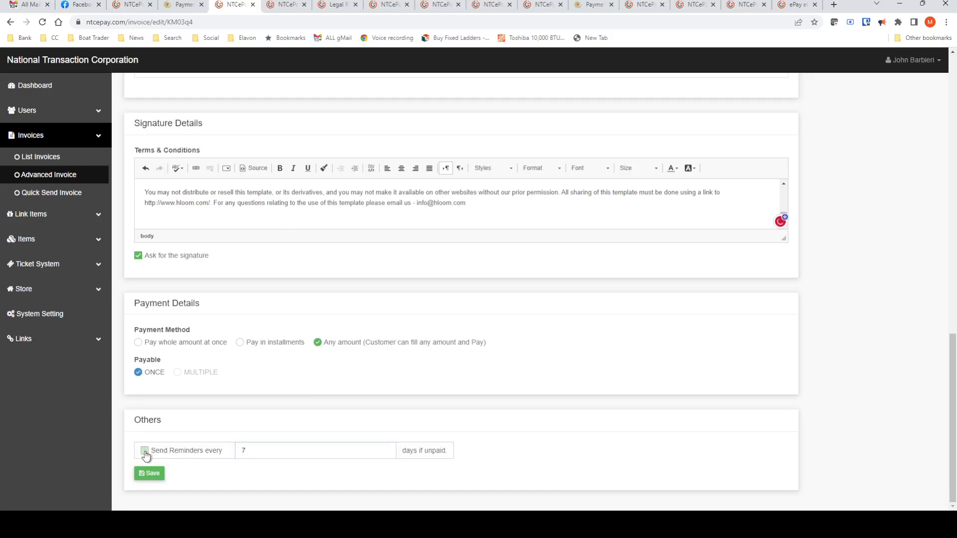
# Step: Review the customer payment page of the Legal Retainer Fee link, from the image and amount field down to the policies
pyautogui.click(281, 5)
pyautogui.scroll(15, 519, 349)
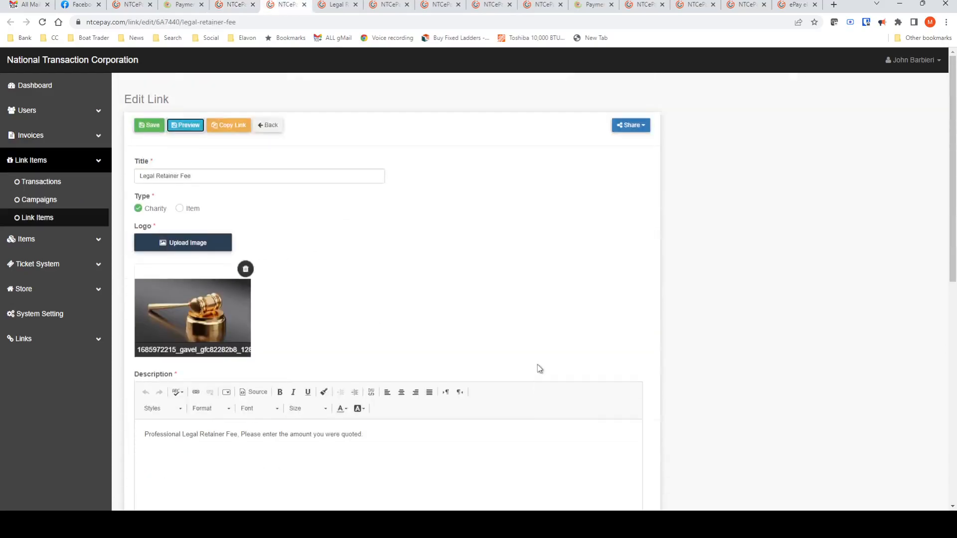
pyautogui.click(334, 5)
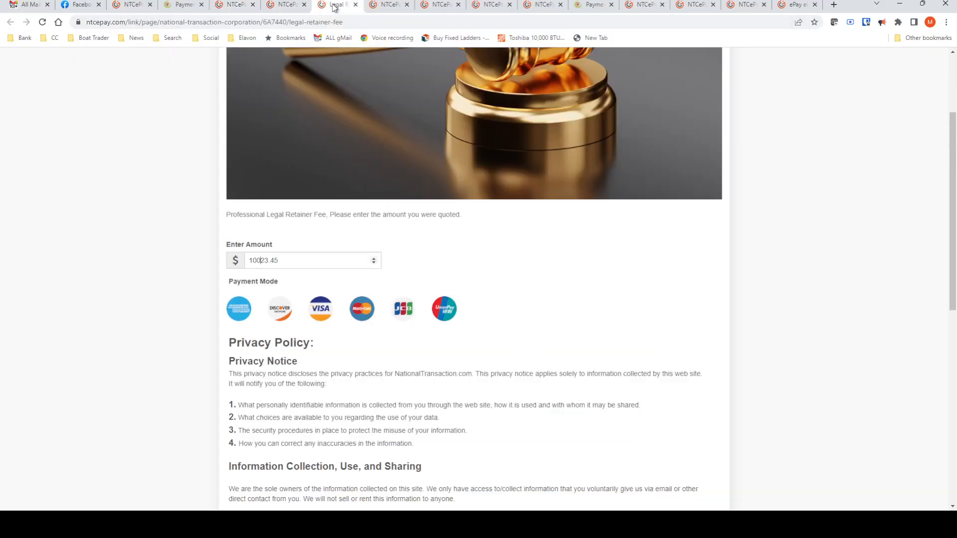
pyautogui.scroll(3, 210, 205)
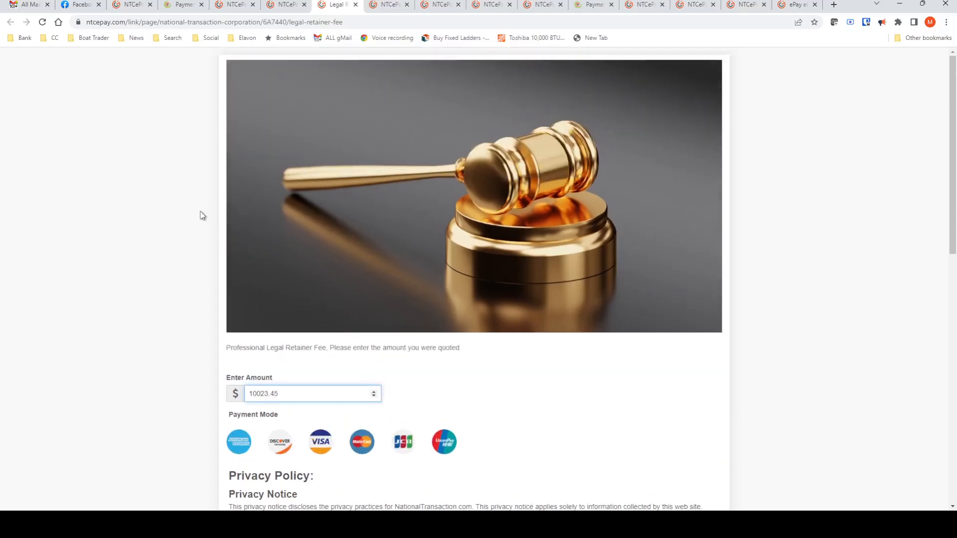
pyautogui.scroll(-3, 194, 215)
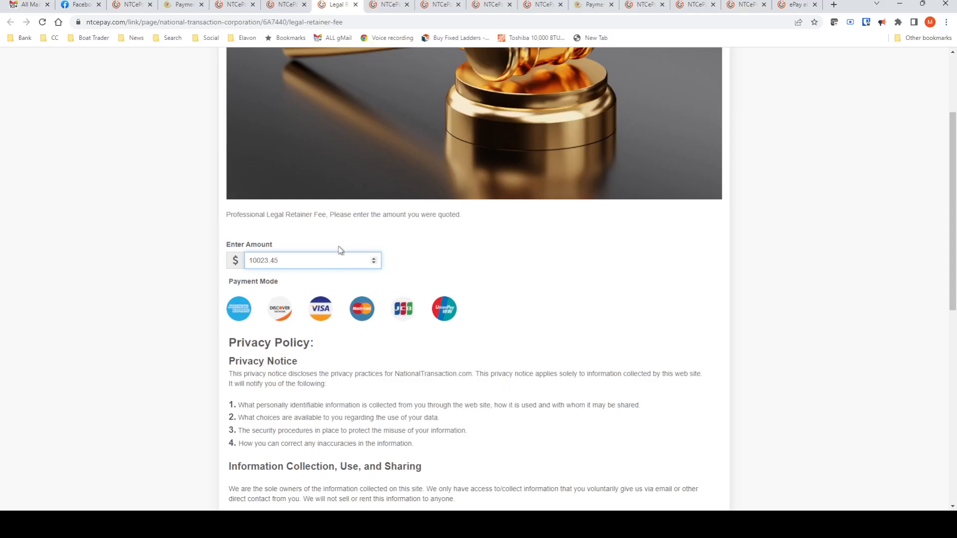
pyautogui.scroll(3, 230, 222)
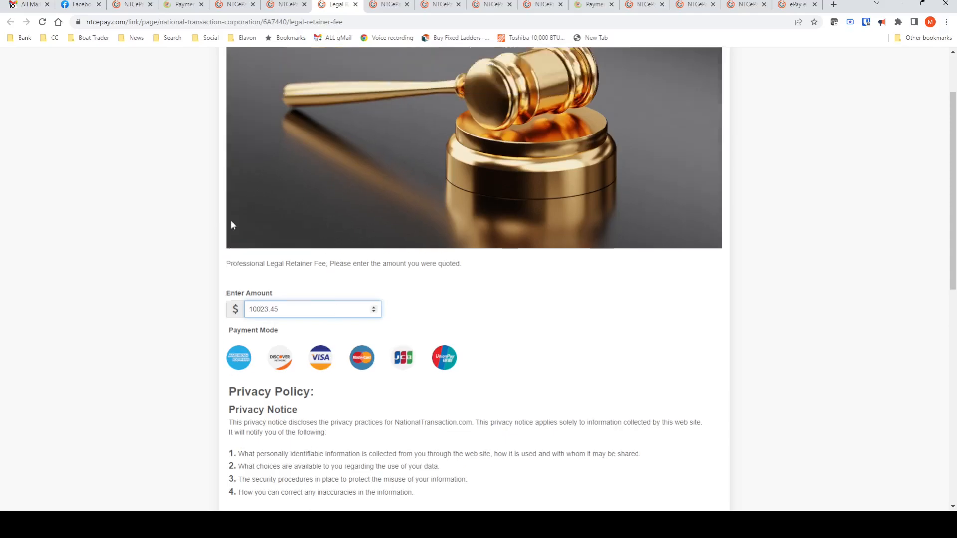
pyautogui.scroll(-6, 234, 225)
pyautogui.scroll(-6, 236, 226)
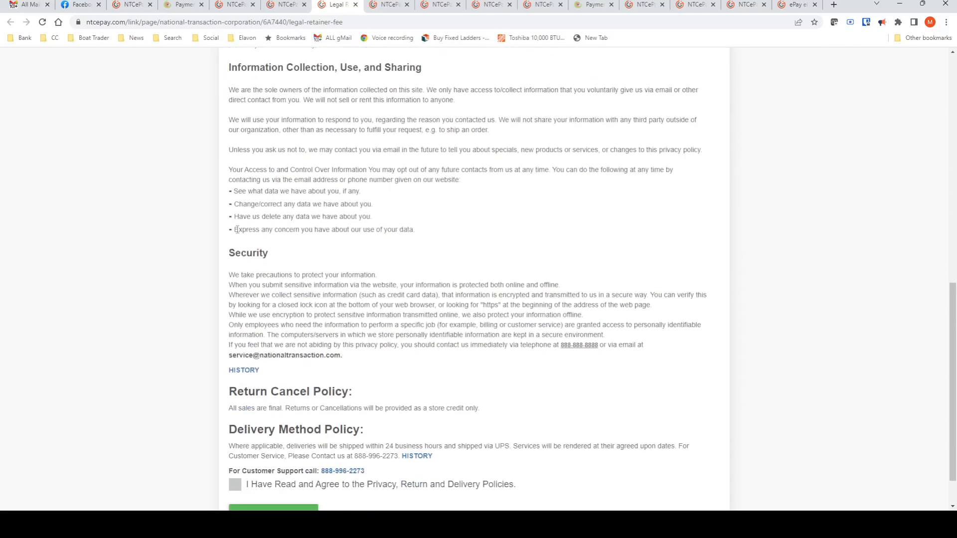
pyautogui.scroll(10, 237, 229)
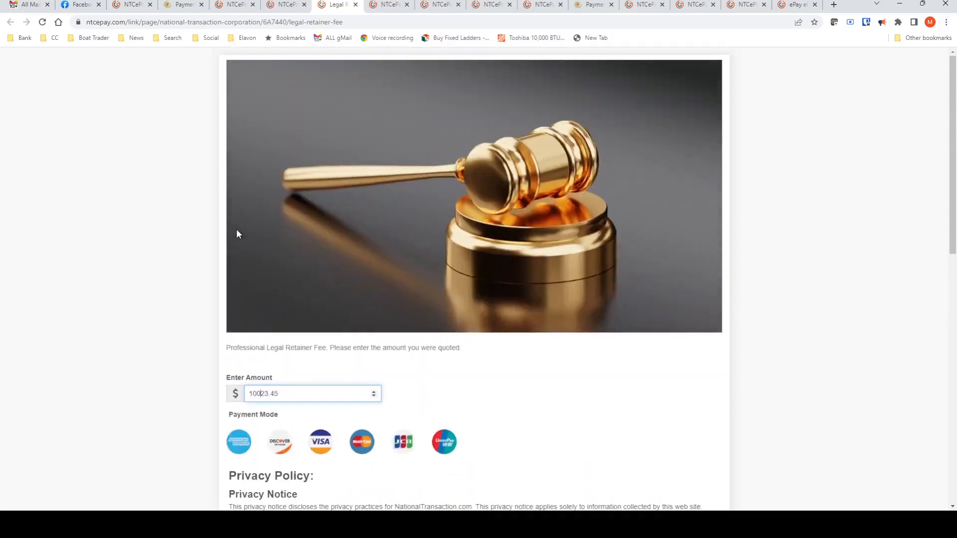
# Step: Return to editing the Legal Retainer Fee link and check its title, type and logo
pyautogui.click(283, 6)
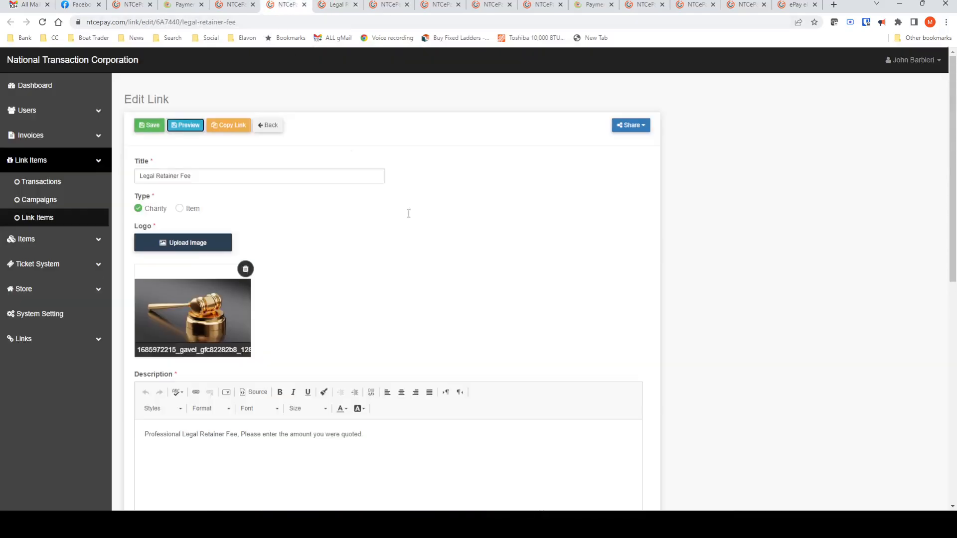
pyautogui.scroll(-5, 453, 327)
pyautogui.scroll(3, 423, 312)
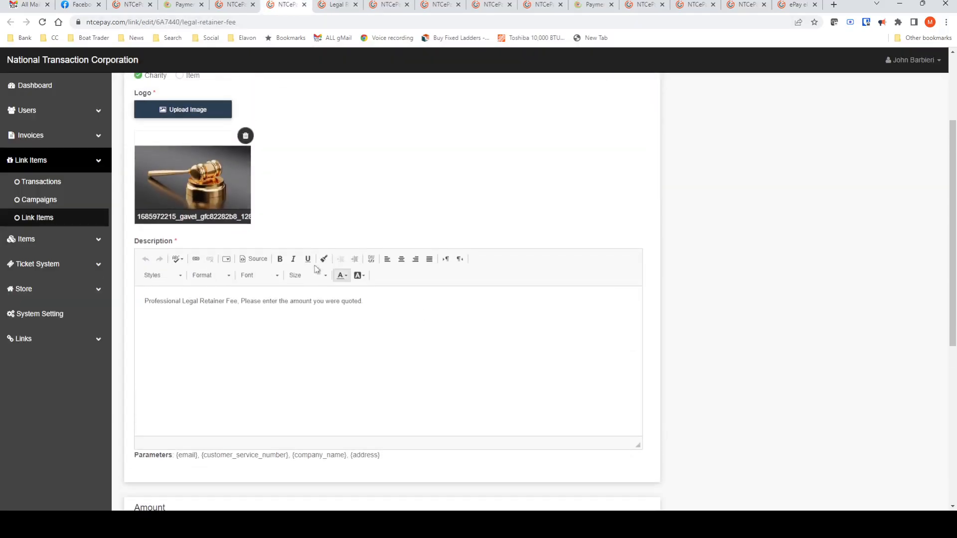
pyautogui.scroll(-3, 241, 356)
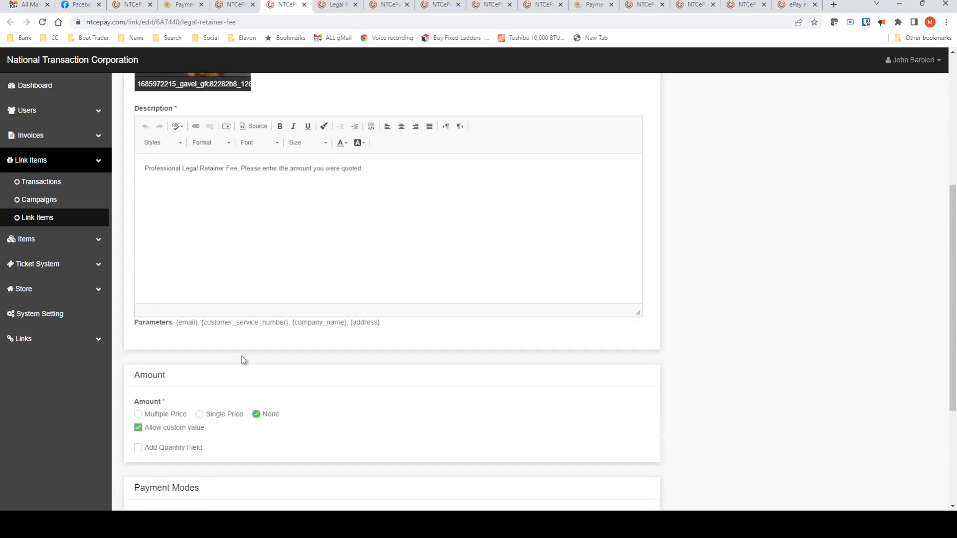
pyautogui.scroll(6, 243, 360)
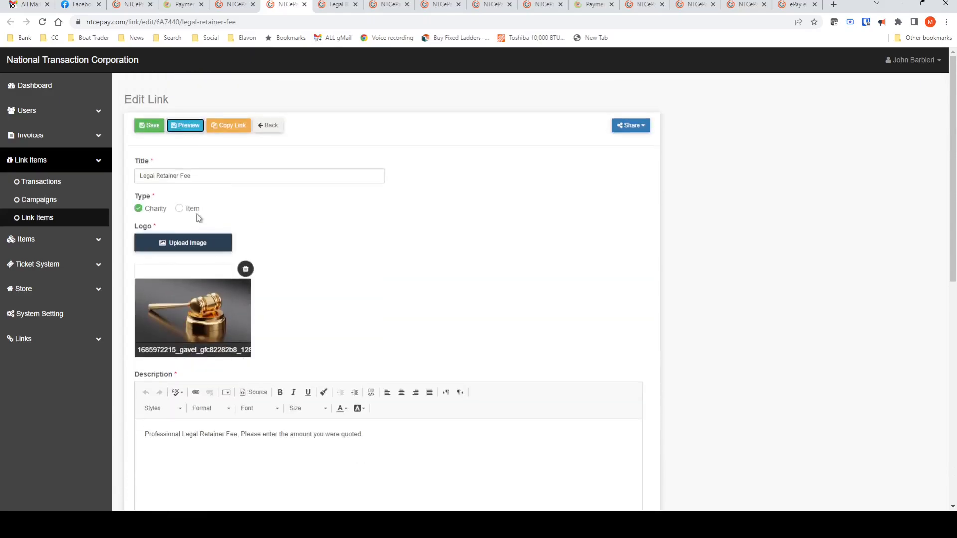
pyautogui.moveTo(191, 176); pyautogui.dragTo(144, 187)
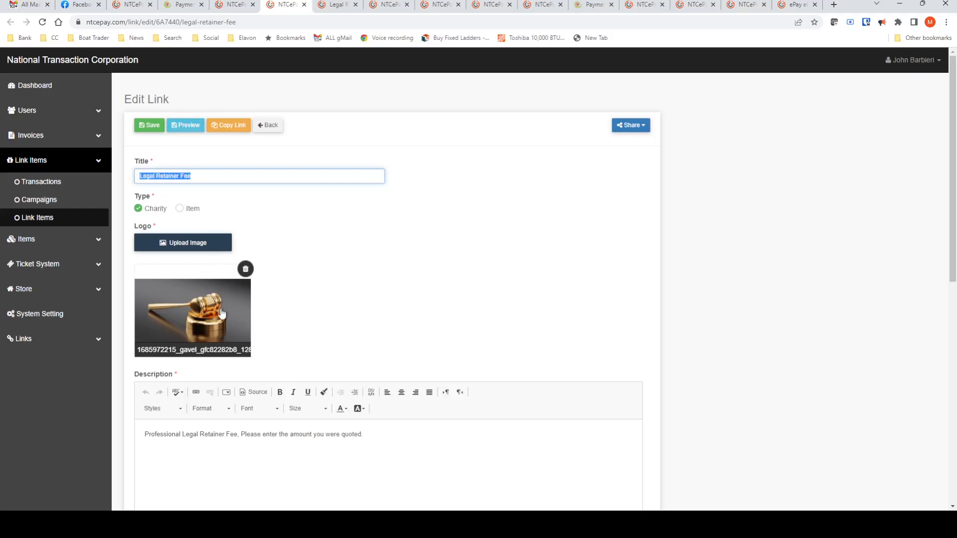
# Step: Examine the retainer link's description text, available parameters, amount options and payment modes
pyautogui.scroll(-7, 335, 334)
pyautogui.scroll(4, 335, 334)
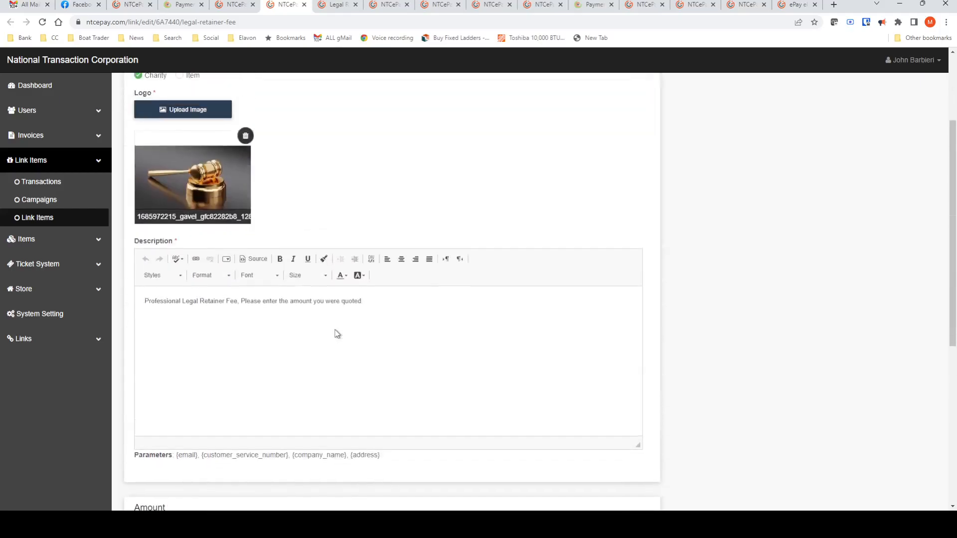
pyautogui.moveTo(360, 308); pyautogui.dragTo(104, 261)
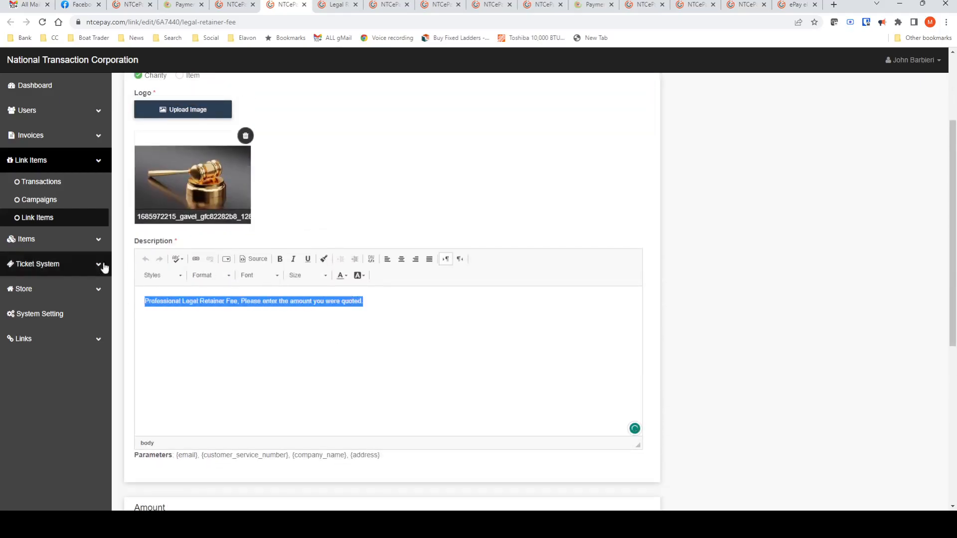
pyautogui.doubleClick(219, 456)
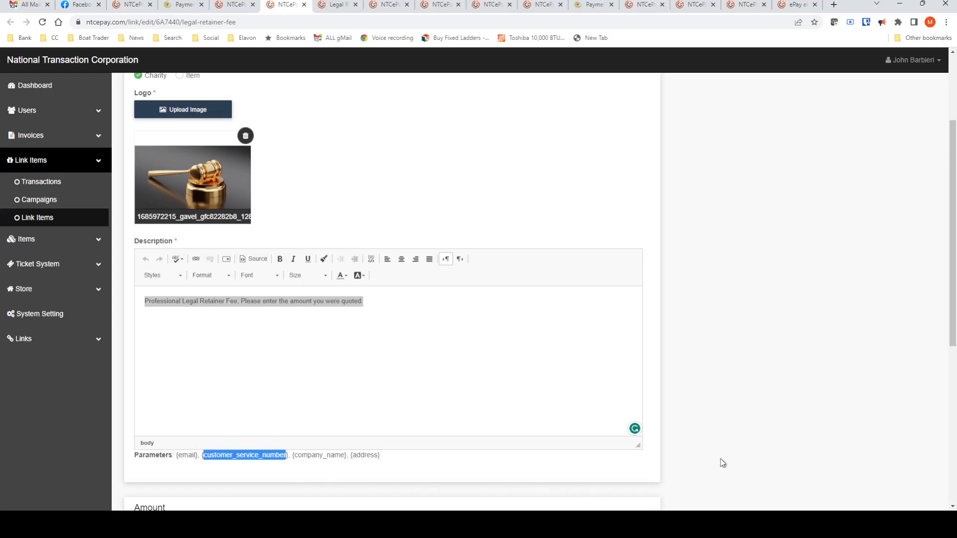
pyautogui.scroll(-6, 721, 458)
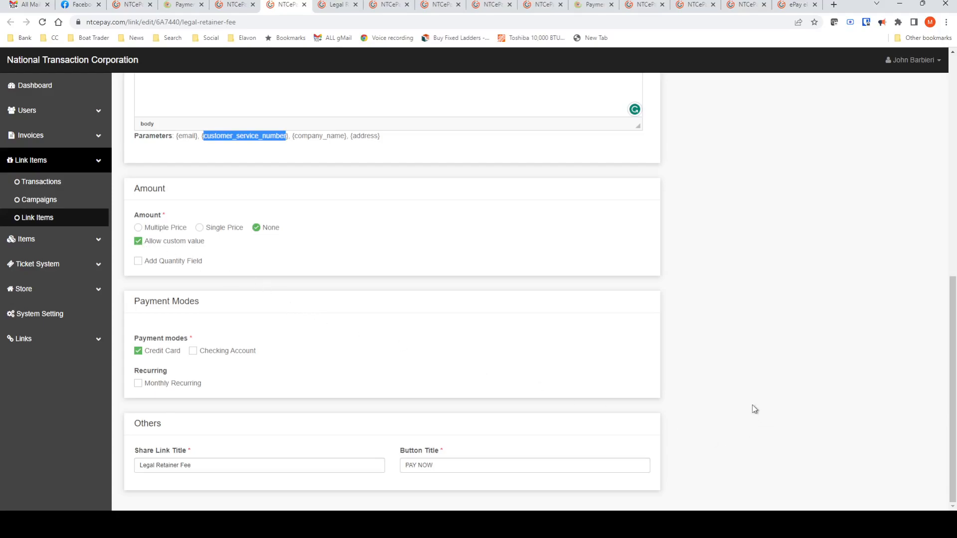
# Step: Check the custom amount field and accepted payment modes on the Legal Retainer Fee payment page
pyautogui.click(334, 5)
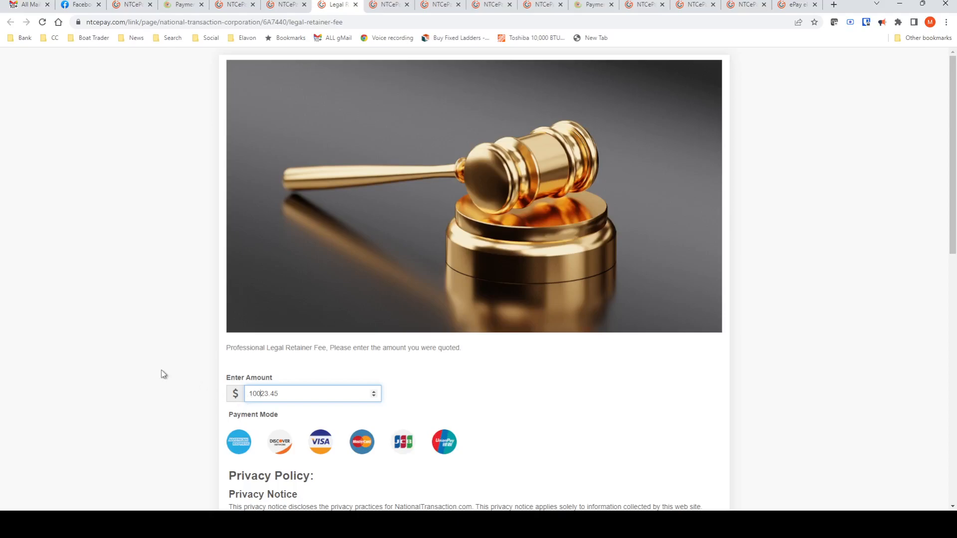
pyautogui.moveTo(276, 395); pyautogui.dragTo(132, 351)
pyautogui.scroll(-3, 159, 351)
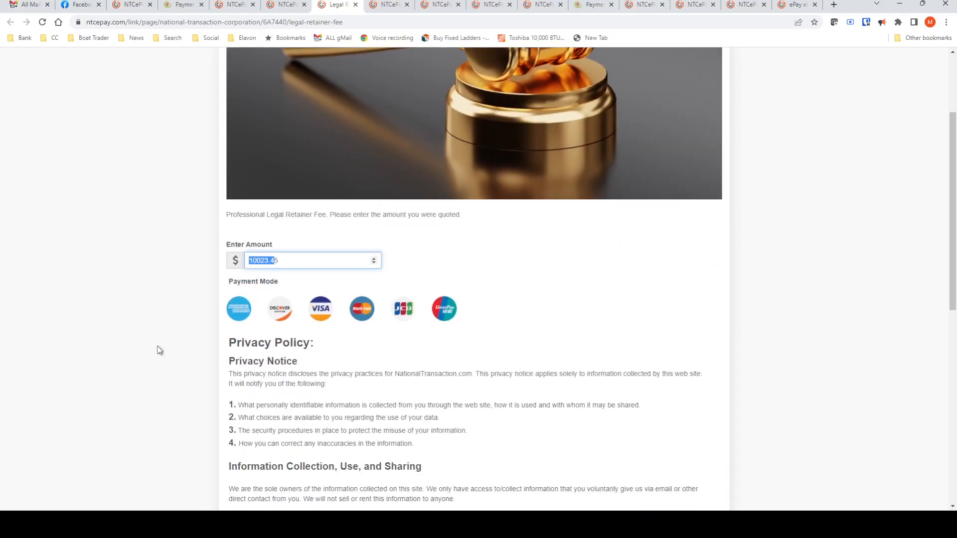
pyautogui.scroll(3, 159, 351)
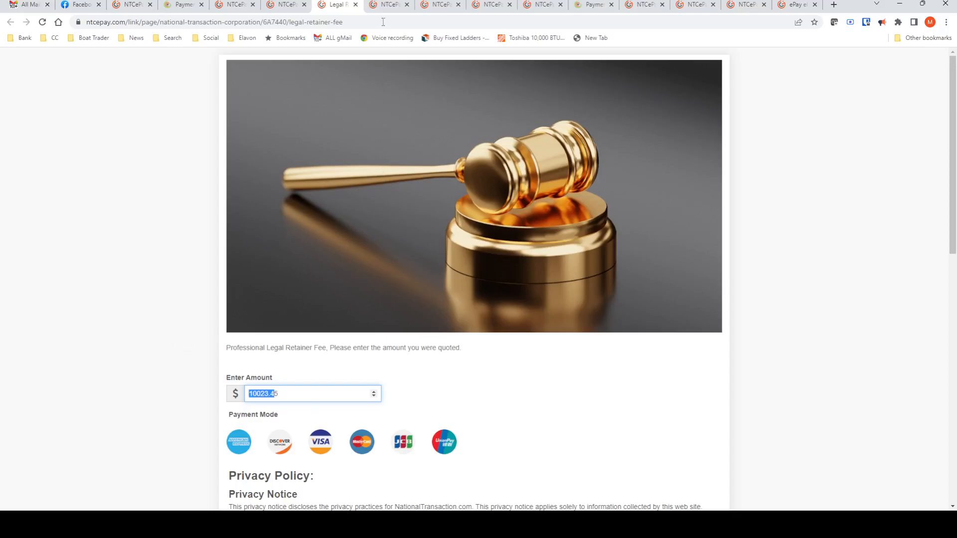
# Step: Review the Digital Camera Body Only link, including its single price and quantity field settings
pyautogui.click(388, 4)
pyautogui.scroll(15, 476, 304)
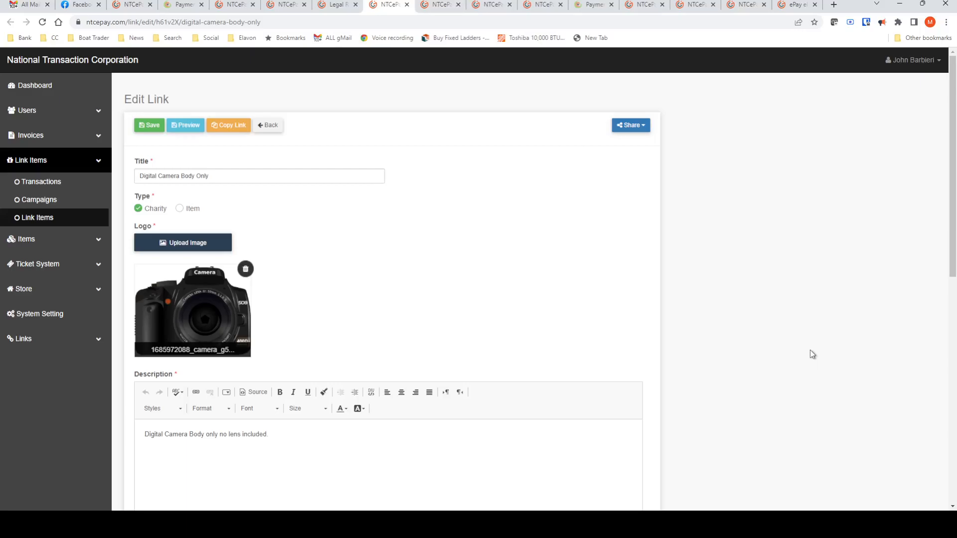
pyautogui.scroll(-8, 809, 350)
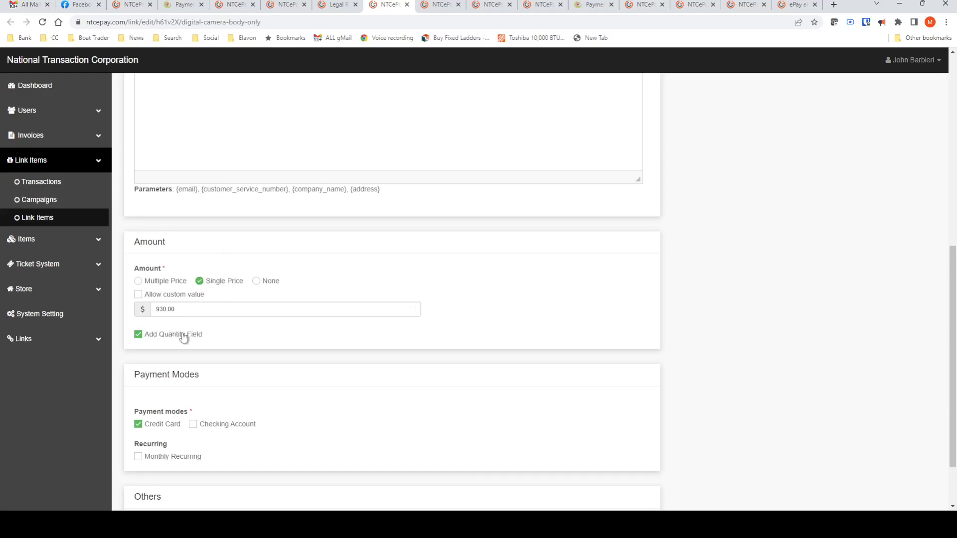
# Step: Compare the Digital Camera link's lens options in the description with its multiple price settings
pyautogui.click(432, 5)
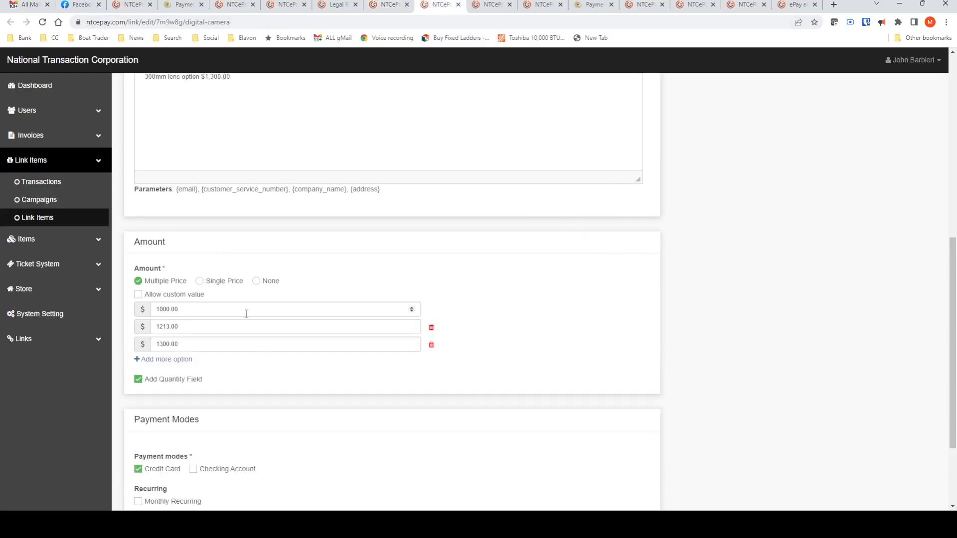
pyautogui.scroll(8, 722, 374)
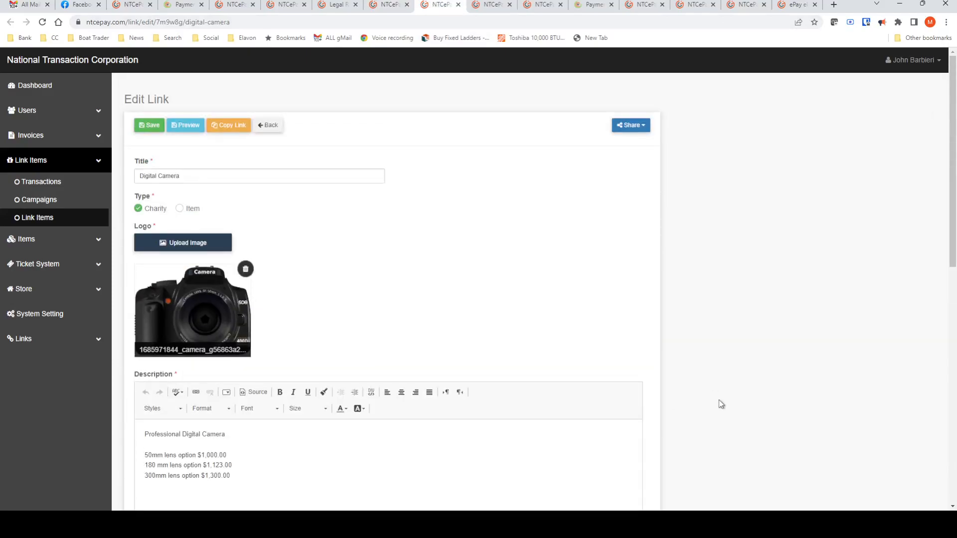
pyautogui.scroll(-3, 683, 399)
pyautogui.moveTo(261, 346); pyautogui.dragTo(147, 289)
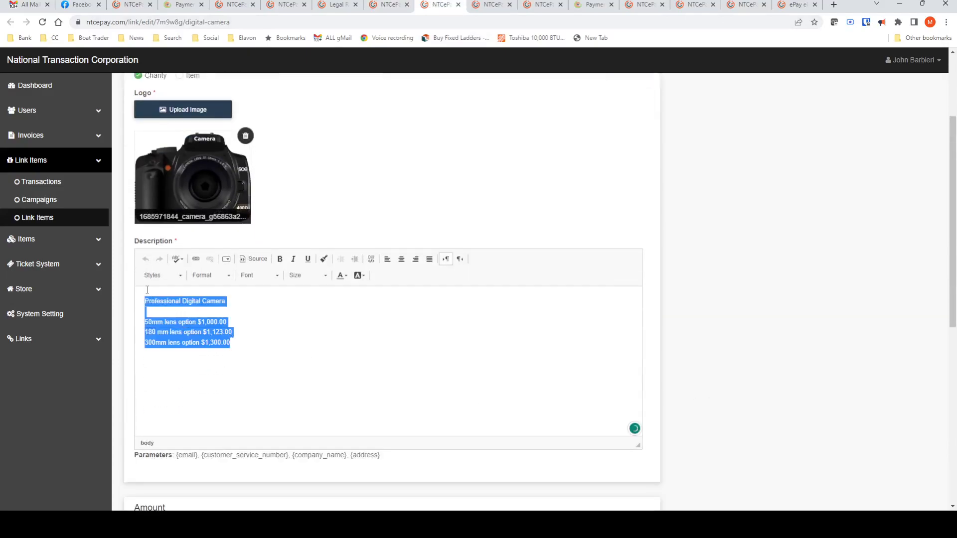
pyautogui.scroll(-3, 730, 354)
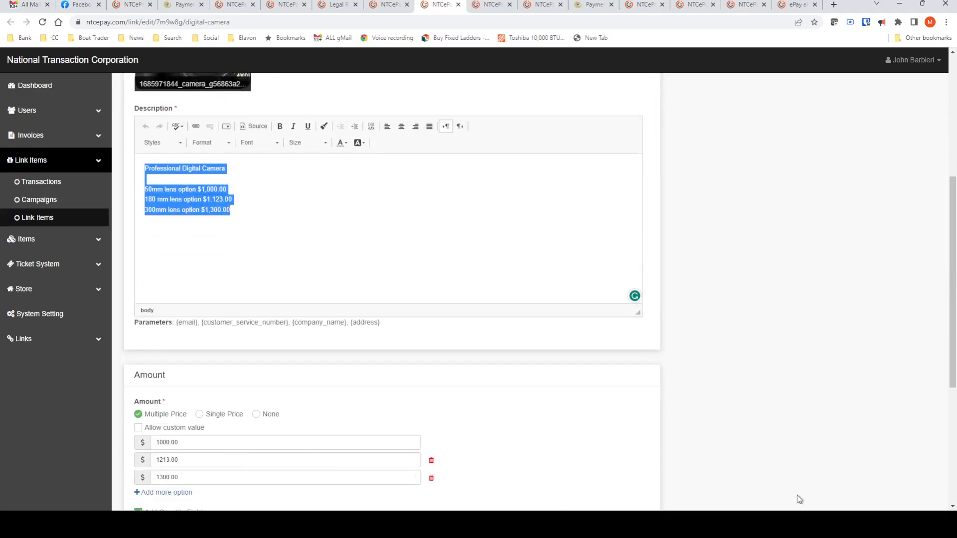
pyautogui.scroll(-5, 718, 411)
pyautogui.scroll(10, 726, 418)
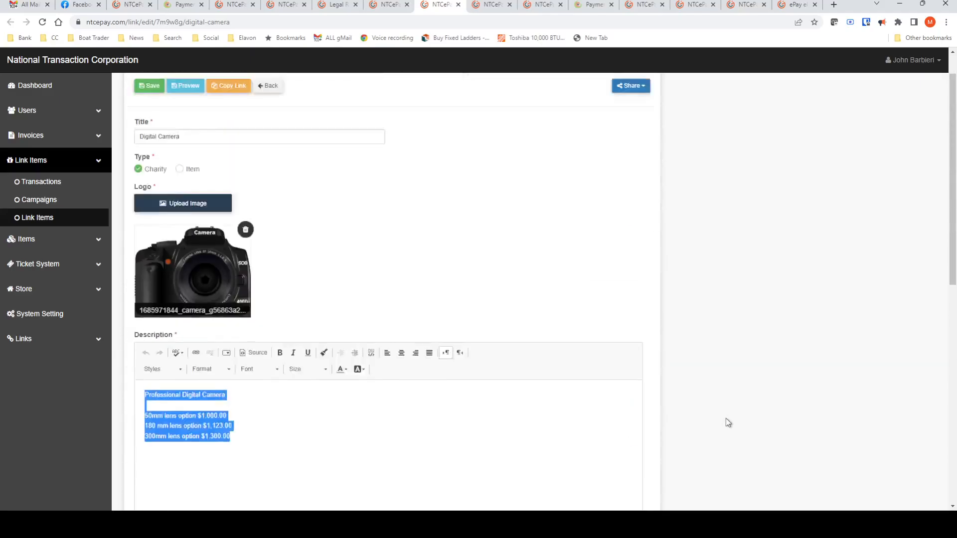
# Step: Check the name field in the Add Category form and set the new category's parent to Legal Services
pyautogui.click(486, 8)
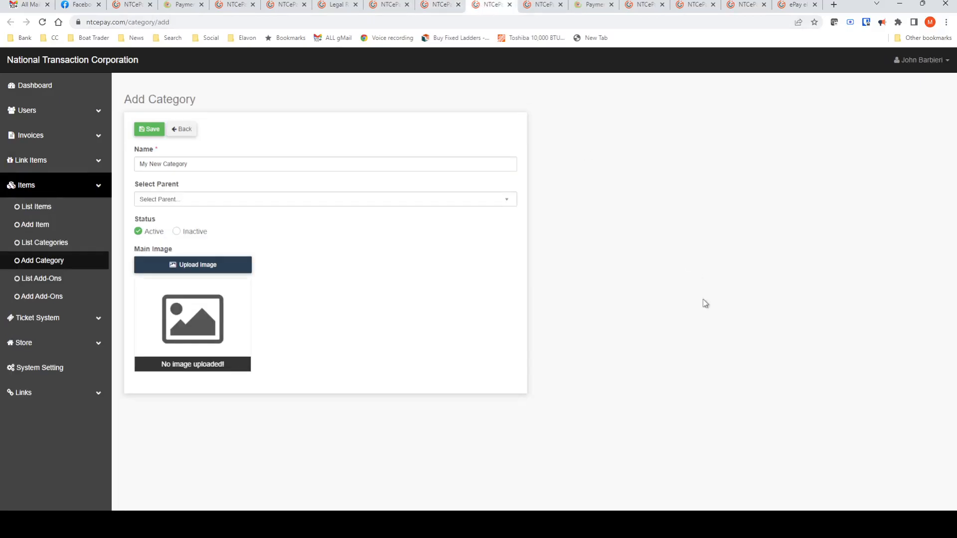
pyautogui.tripleClick(219, 166)
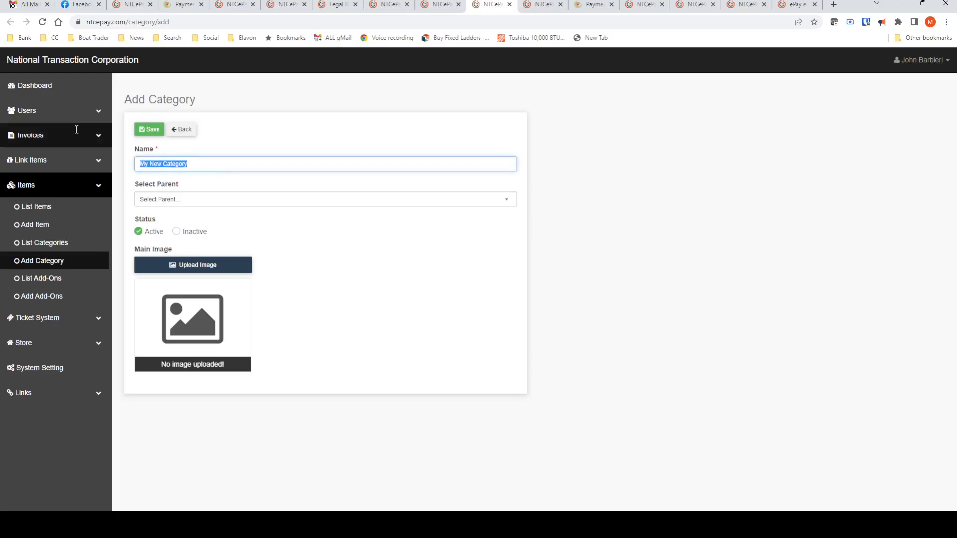
pyautogui.click(511, 201)
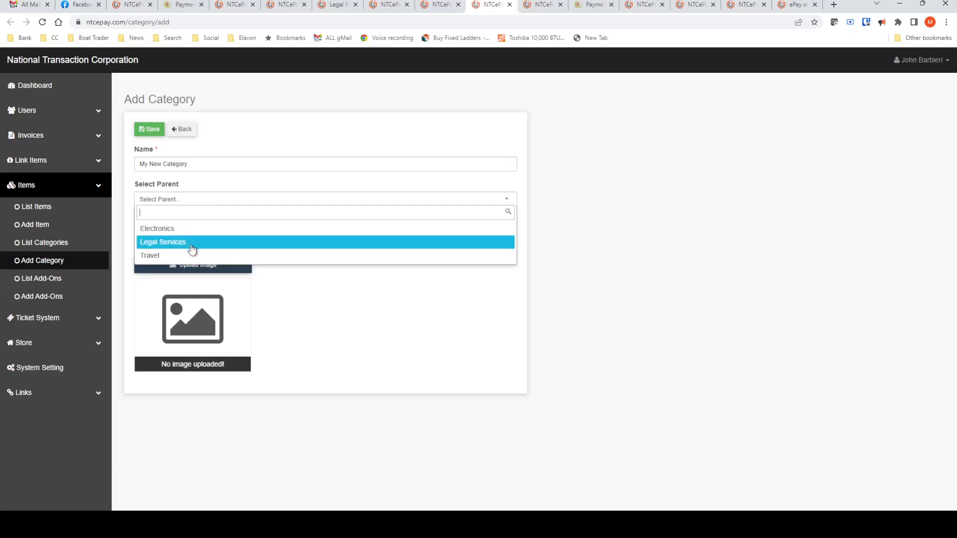
pyautogui.click(188, 245)
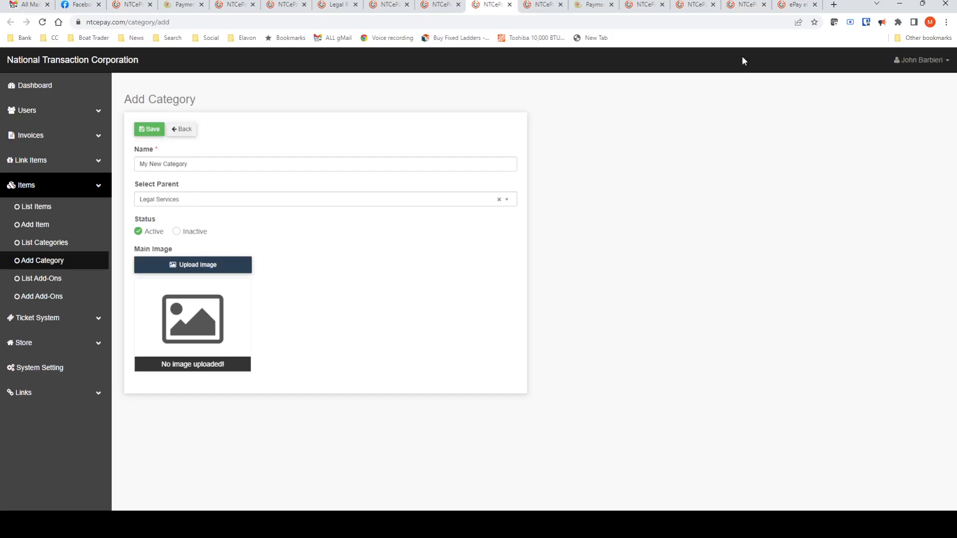
# Step: Open the online store and browse its Travel and Electronics categories
pyautogui.click(743, 7)
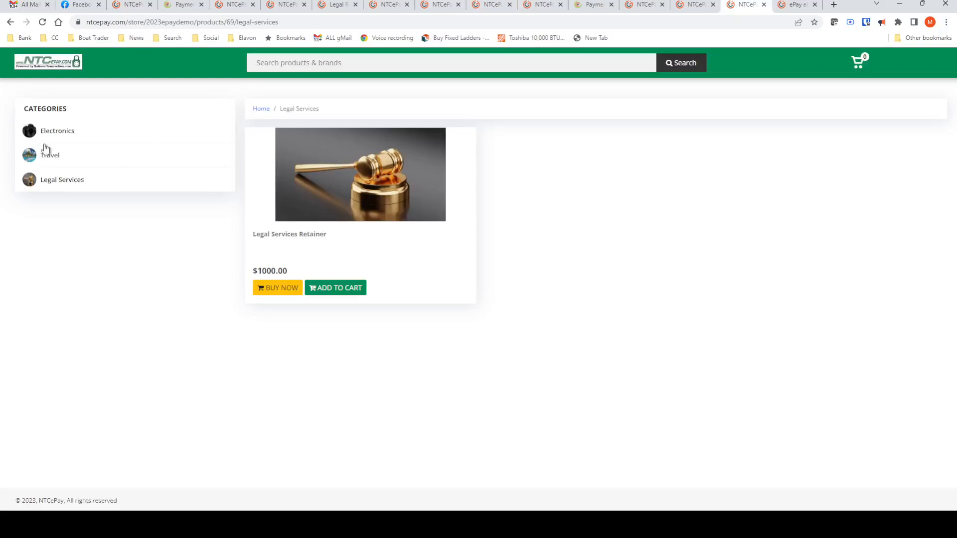
pyautogui.click(54, 158)
pyautogui.click(52, 132)
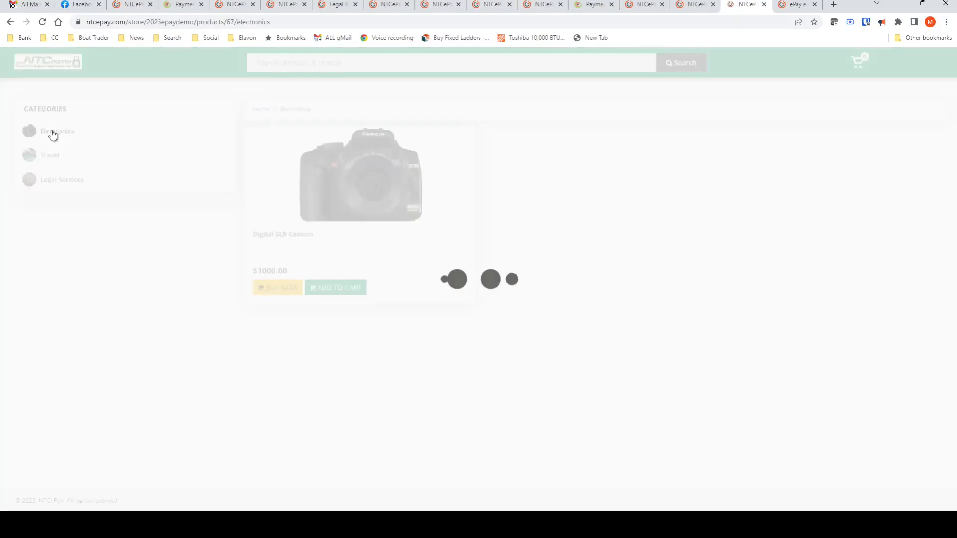
# Step: View the store's Legal Services category and return to the Theater Event's edit form in the ticket system
pyautogui.click(64, 180)
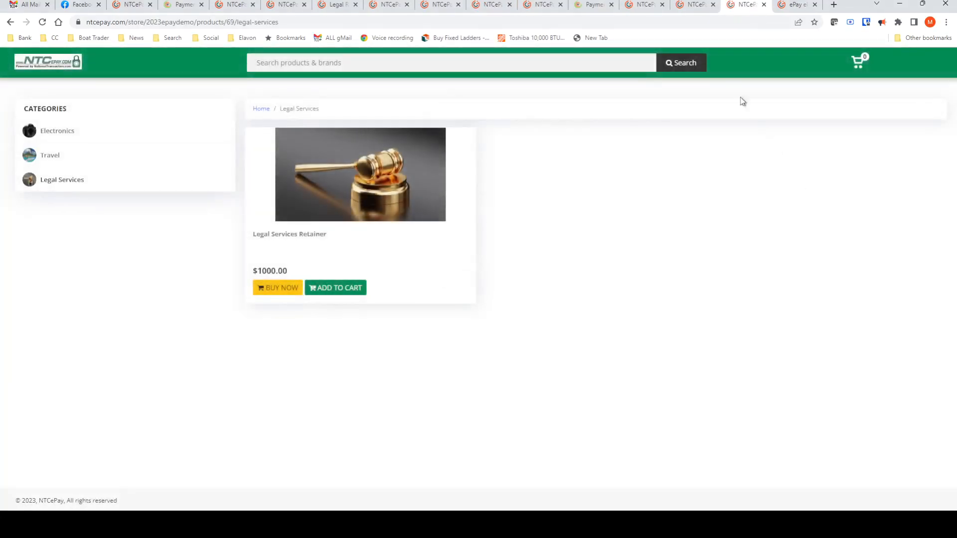
pyautogui.click(645, 5)
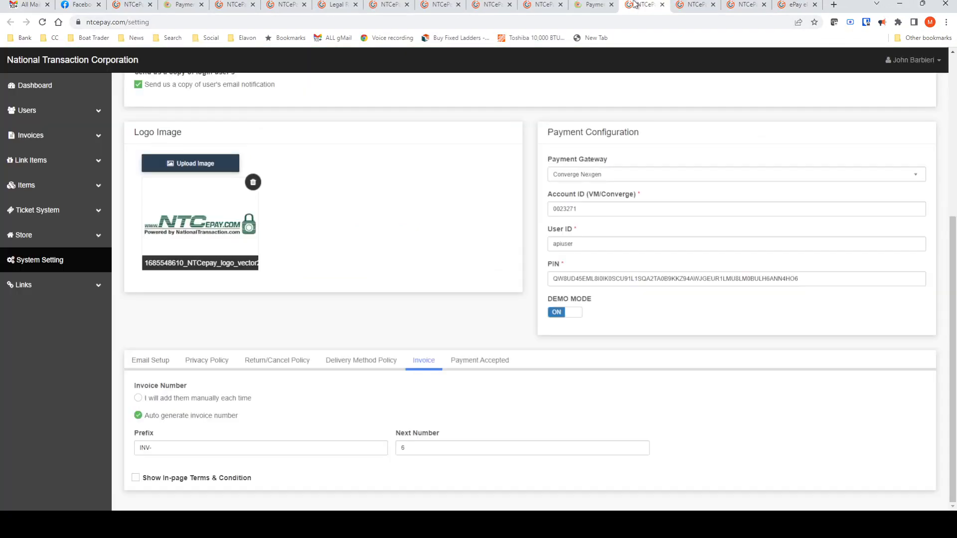
pyautogui.click(538, 4)
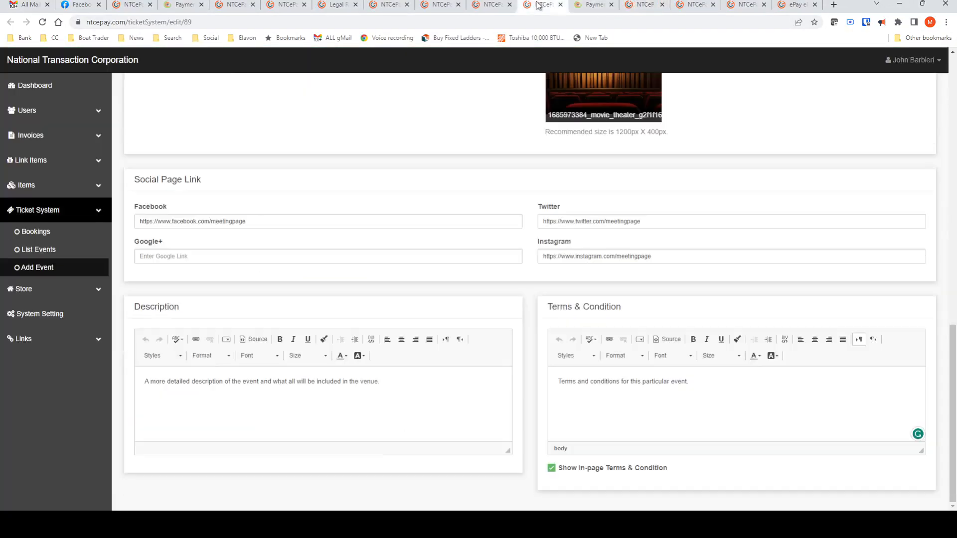
pyautogui.click(479, 5)
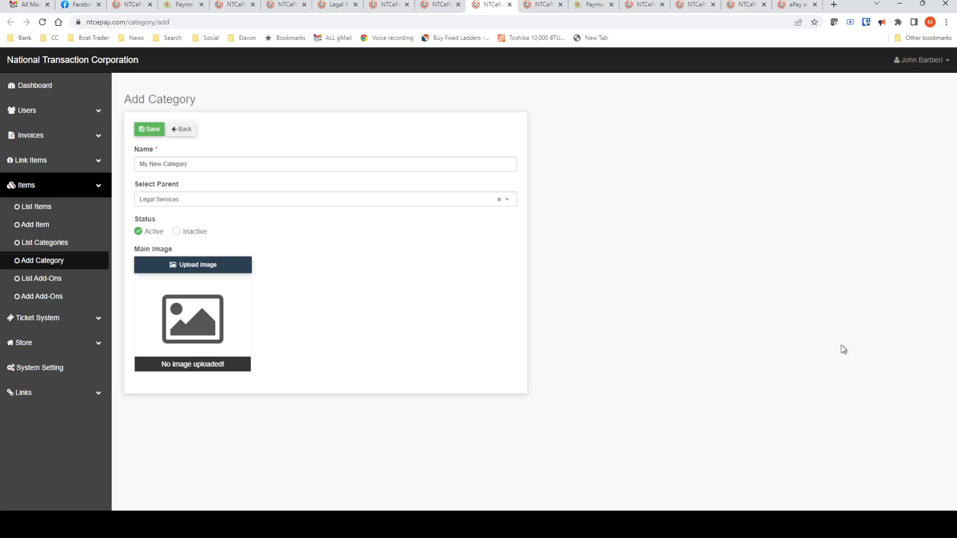
pyautogui.click(539, 7)
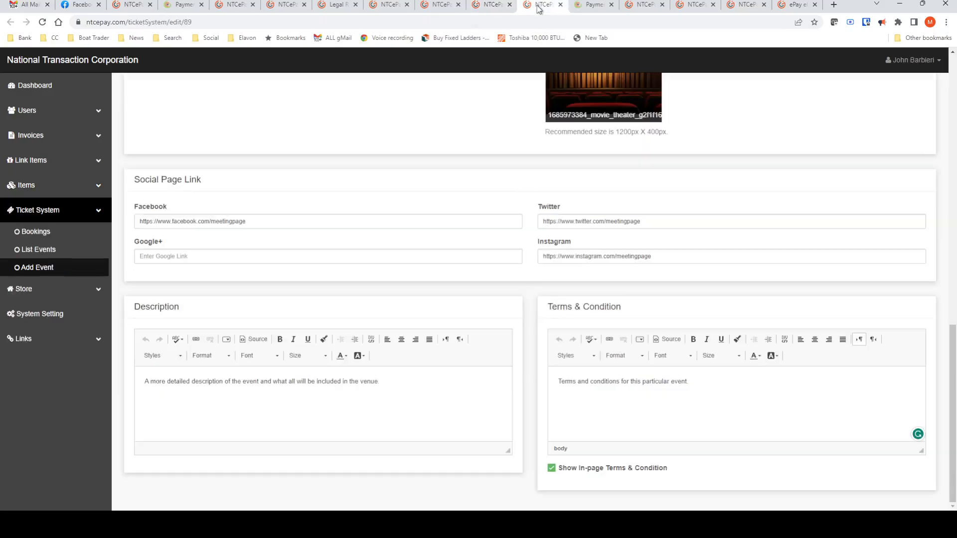
pyautogui.scroll(8, 421, 177)
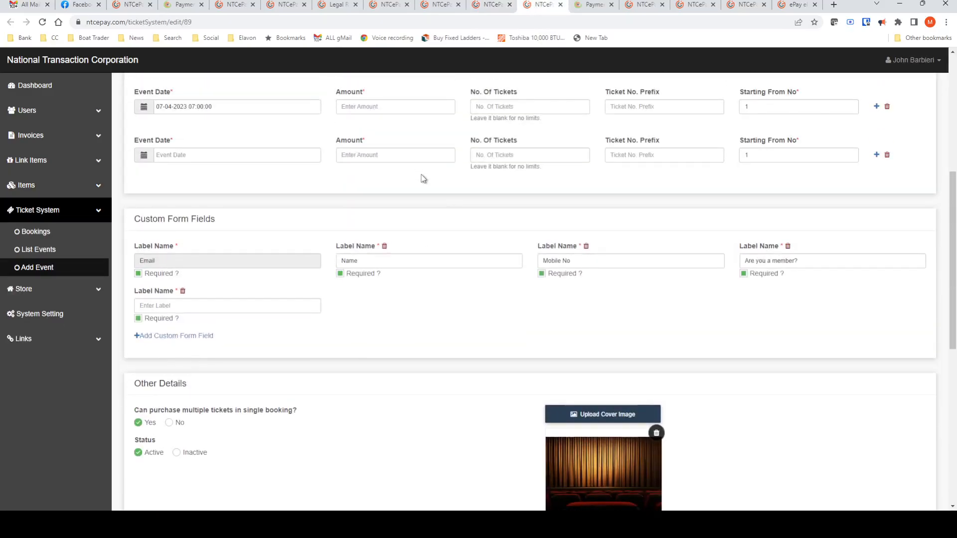
pyautogui.scroll(6, 424, 178)
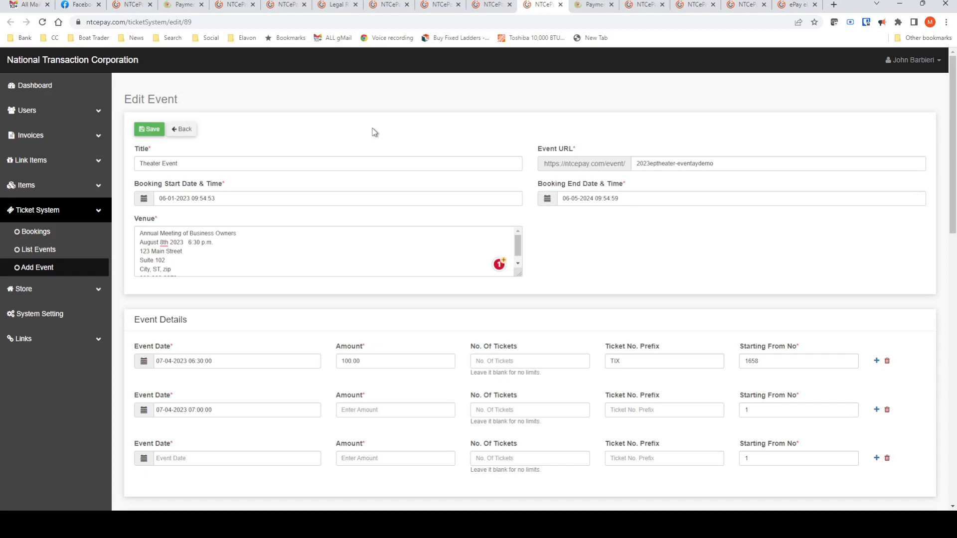
# Step: Review the Theater Event's title, event URL, booking start and end date pickers, and venue text
pyautogui.moveTo(216, 162); pyautogui.dragTo(109, 142)
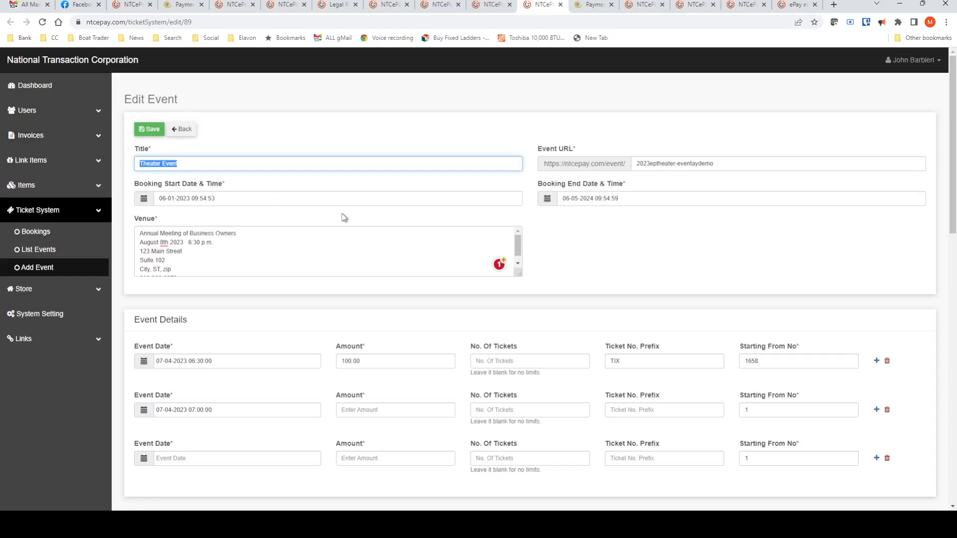
pyautogui.moveTo(715, 163); pyautogui.dragTo(665, 184)
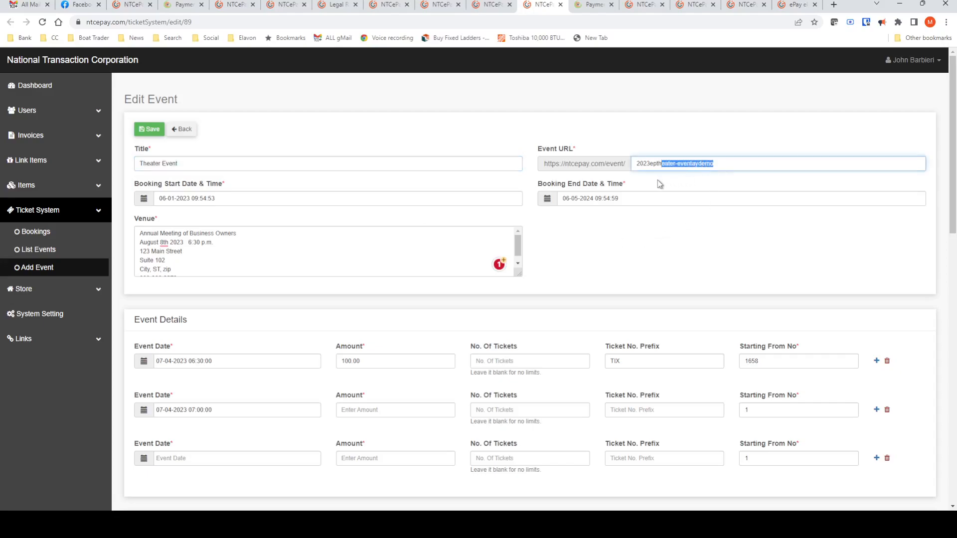
pyautogui.click(245, 194)
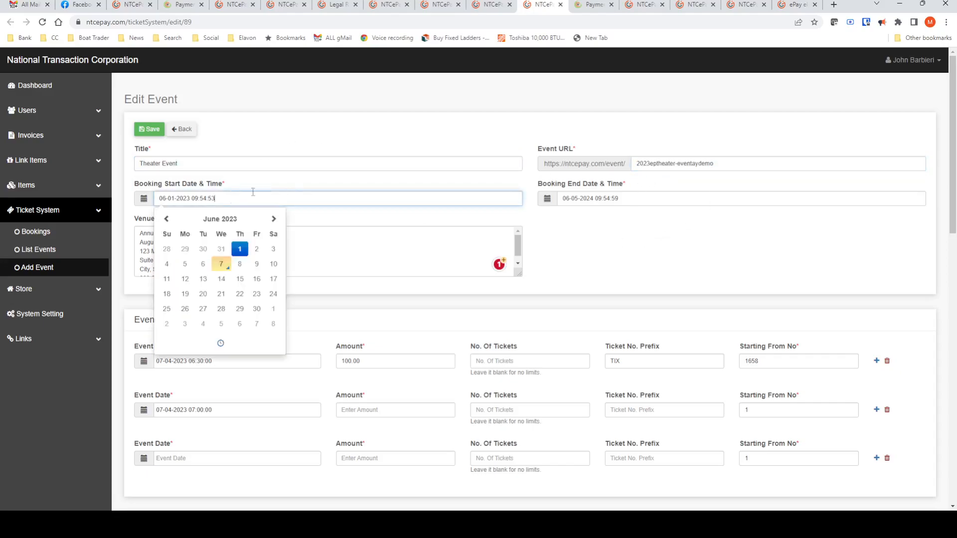
pyautogui.click(635, 199)
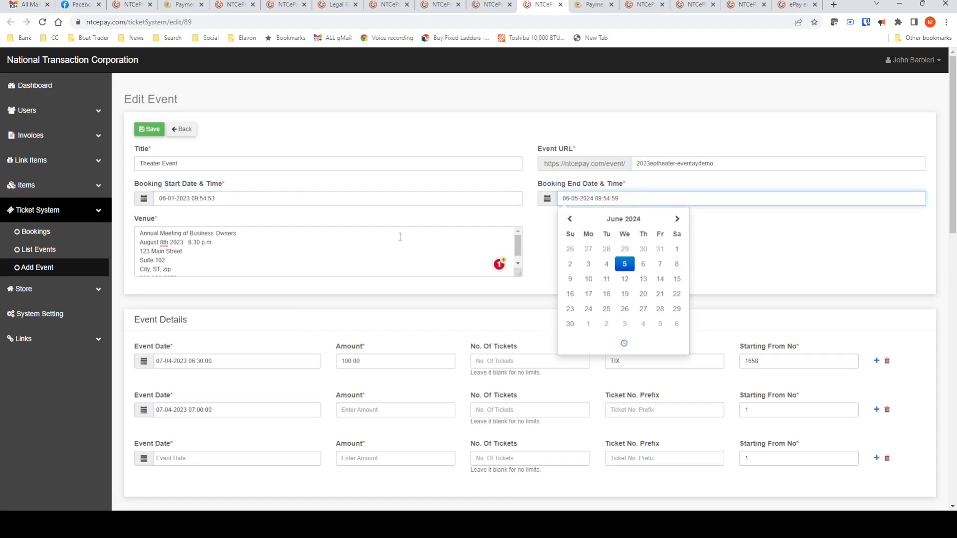
pyautogui.click(136, 232)
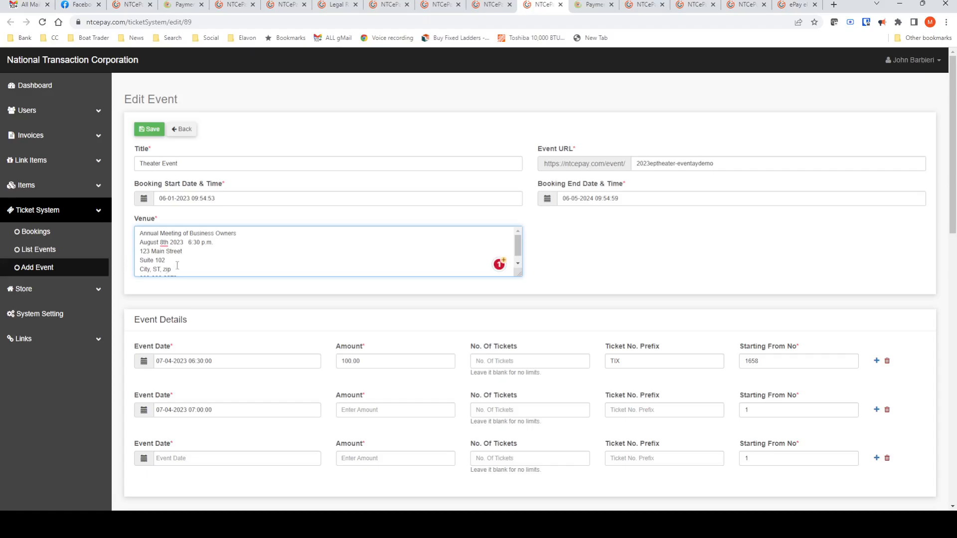
pyautogui.moveTo(187, 276); pyautogui.dragTo(128, 235)
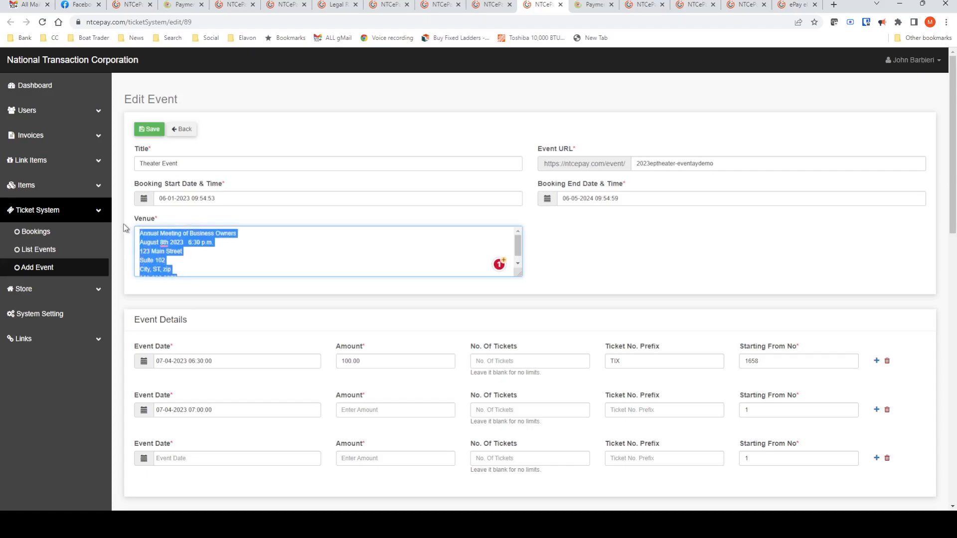
# Step: Add two blank date rows to the Event Details and remove all blank rows below the 07:00 showing
pyautogui.scroll(-3, 120, 269)
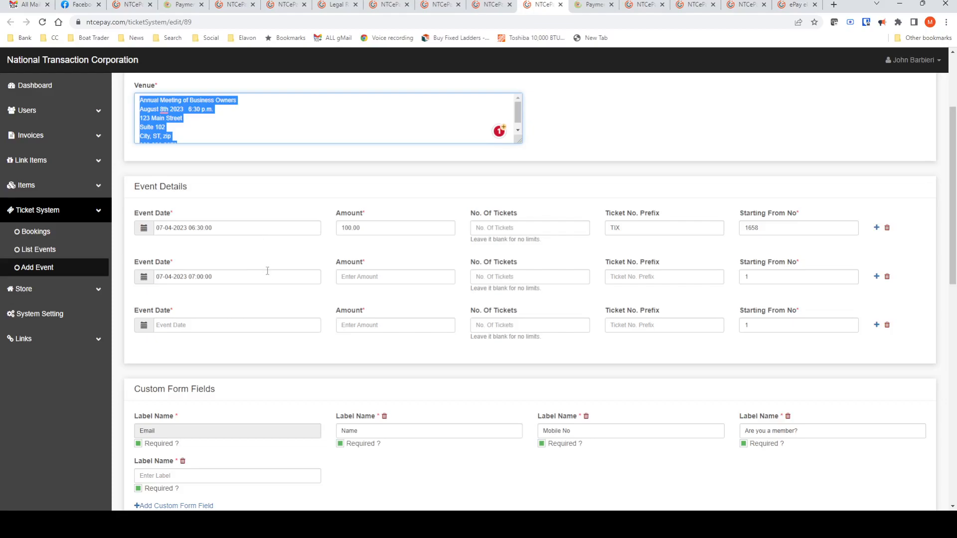
pyautogui.click(877, 326)
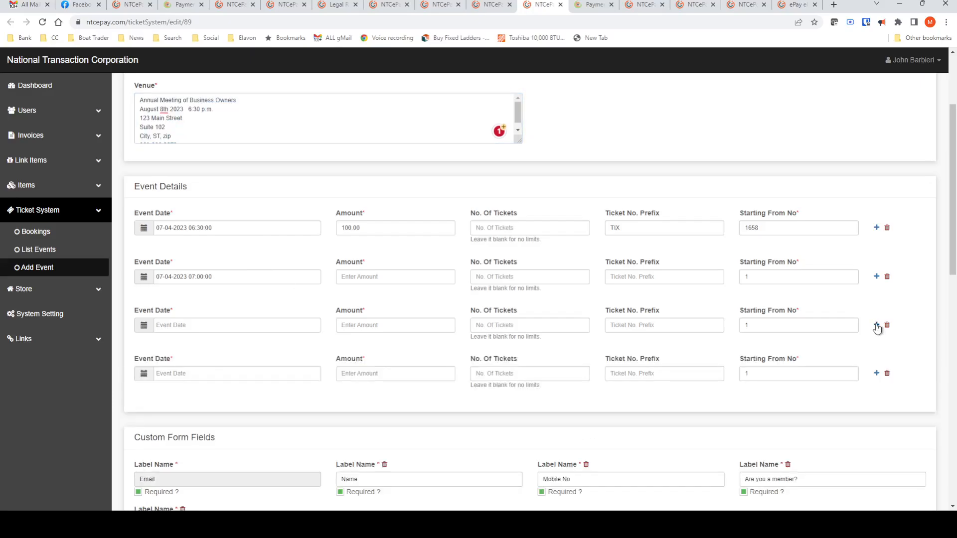
pyautogui.click(877, 375)
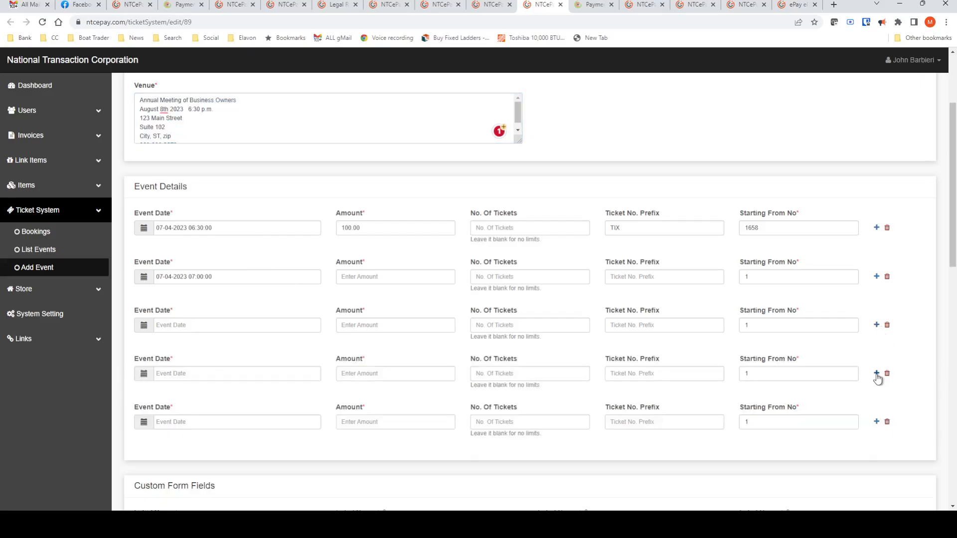
pyautogui.click(887, 326)
pyautogui.click(886, 326)
pyautogui.click(887, 326)
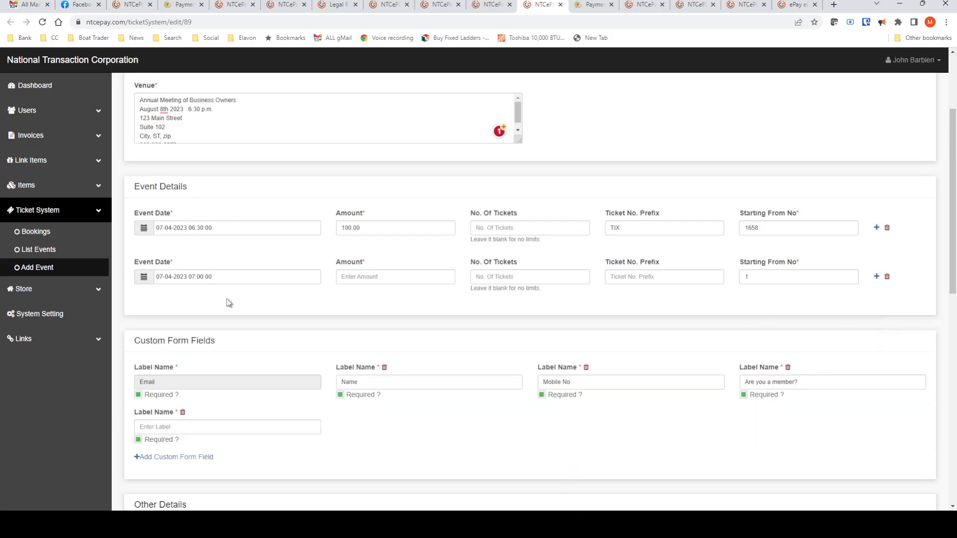
# Step: Delete the Name and Mobile No custom form fields and set multiple ticket purchases in a single booking to No
pyautogui.scroll(-3, 228, 301)
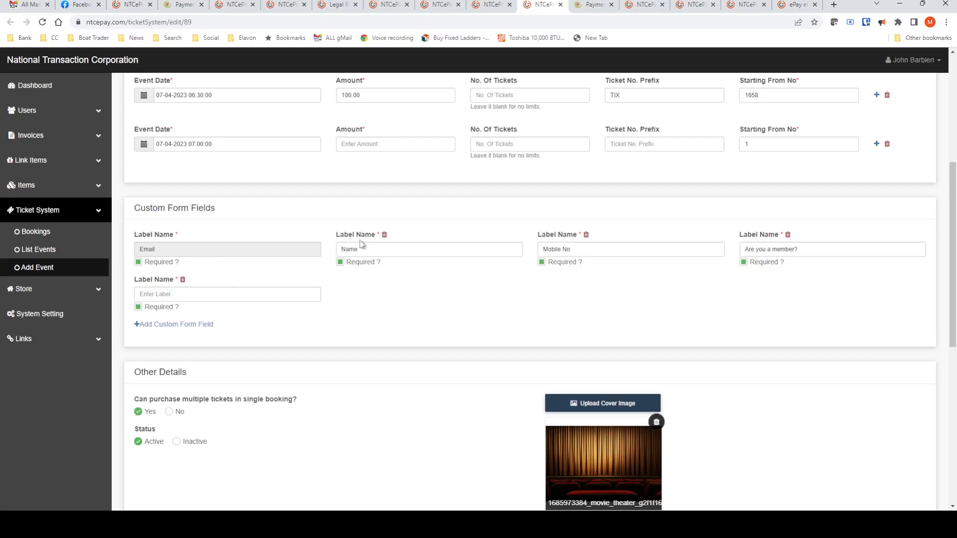
pyautogui.click(384, 236)
pyautogui.click(385, 236)
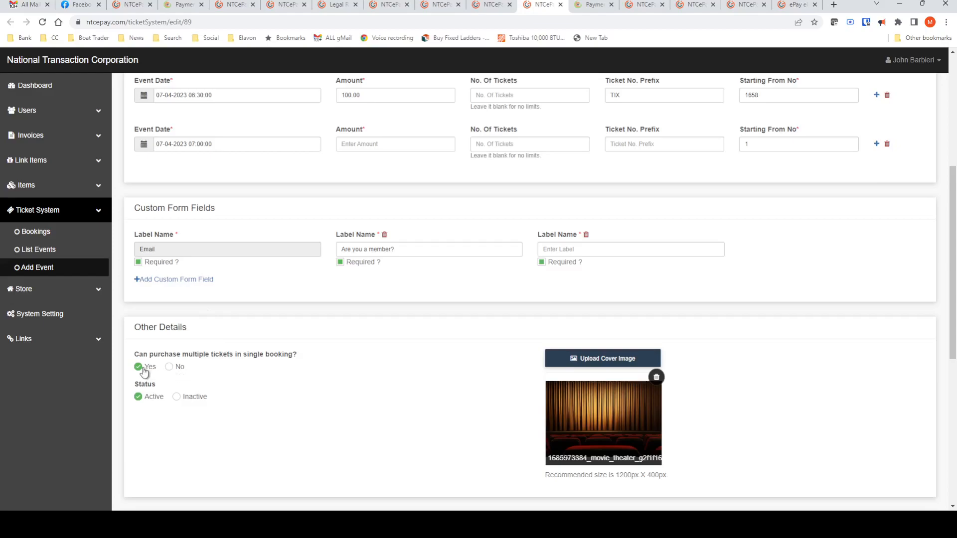
pyautogui.click(170, 368)
# Step: Review the event's Facebook and Twitter page links and its detailed description text
pyautogui.scroll(-5, 483, 407)
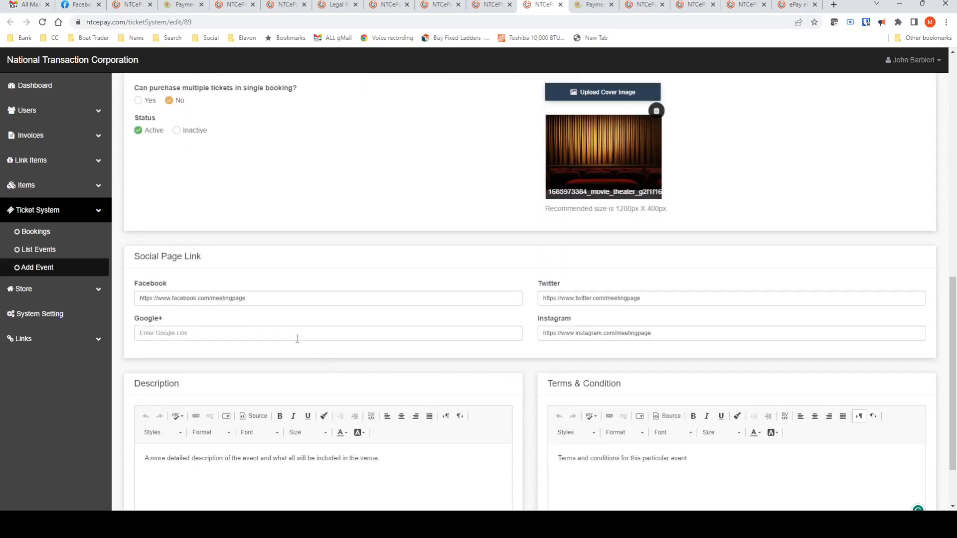
pyautogui.moveTo(279, 299); pyautogui.dragTo(133, 285)
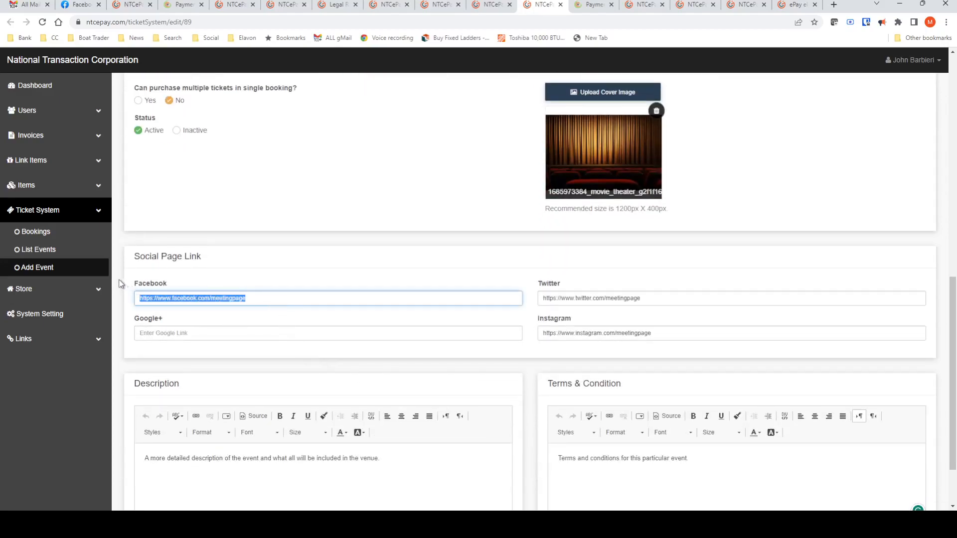
pyautogui.moveTo(653, 298); pyautogui.dragTo(539, 299)
pyautogui.scroll(-2, 413, 330)
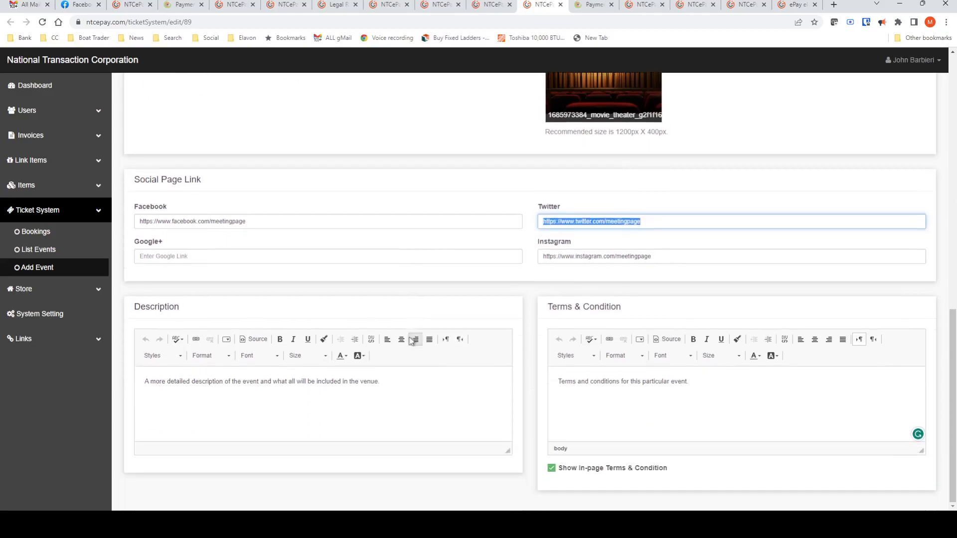
pyautogui.moveTo(392, 383); pyautogui.dragTo(120, 343)
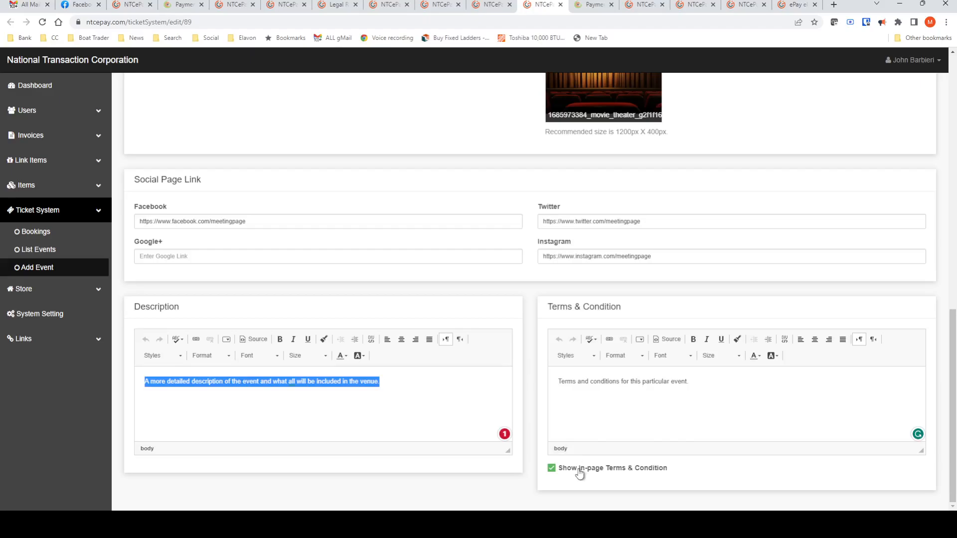
# Step: Open the legal retainer fee payment page and read through its privacy, return and delivery policies
pyautogui.click(283, 6)
pyautogui.click(319, 6)
pyautogui.scroll(-15, 426, 339)
pyautogui.scroll(-1, 427, 339)
pyautogui.scroll(15, 427, 339)
pyautogui.scroll(-15, 427, 339)
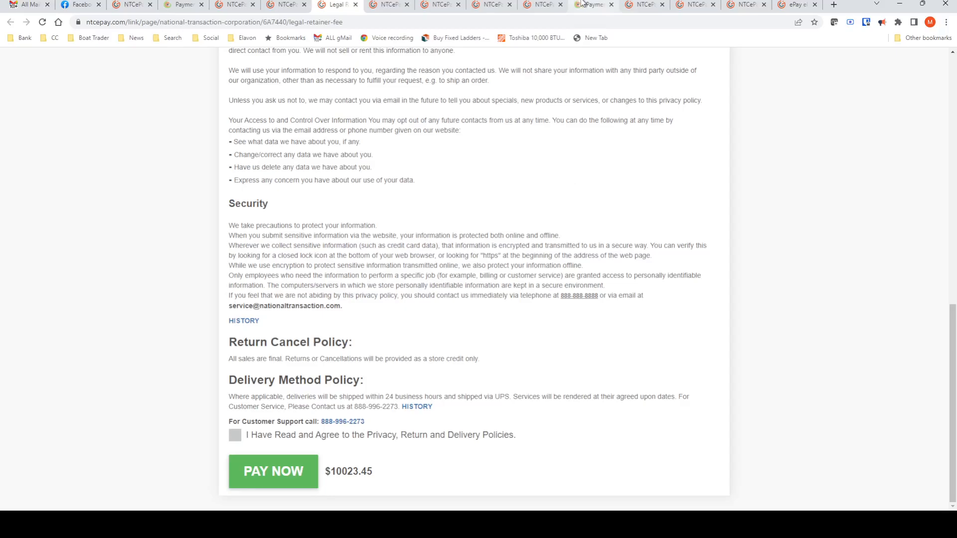
# Step: Check the company information in the system settings and review the store settings down to the confirmed order email template
pyautogui.click(629, 5)
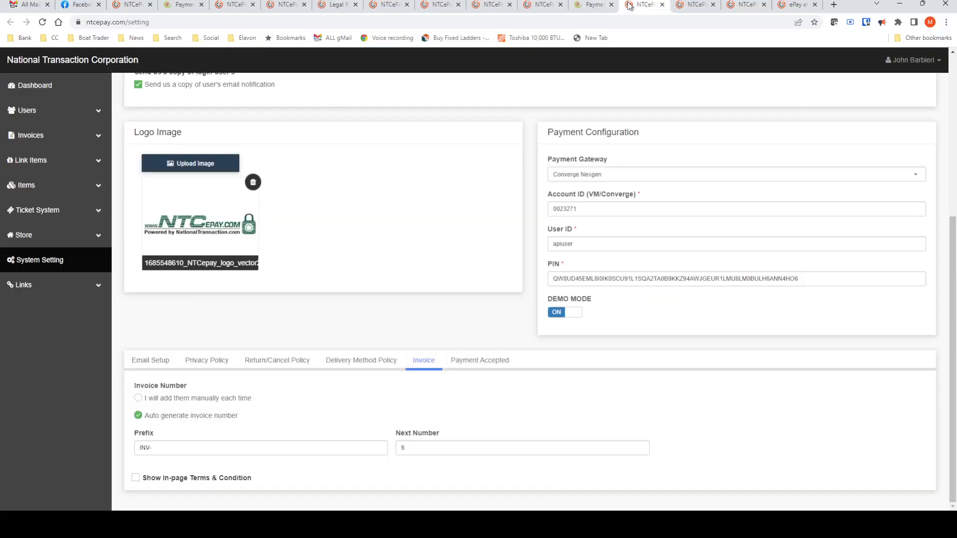
pyautogui.scroll(5, 684, 111)
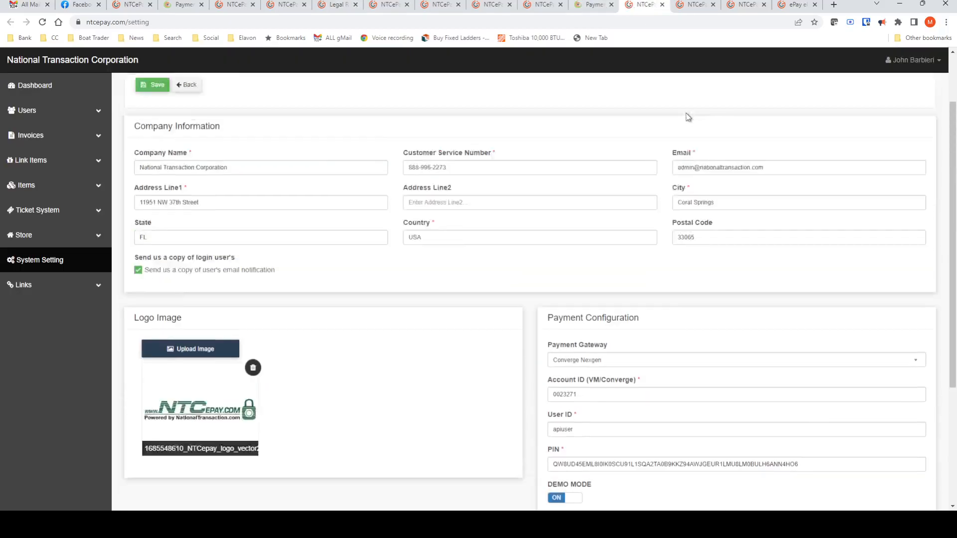
pyautogui.click(692, 7)
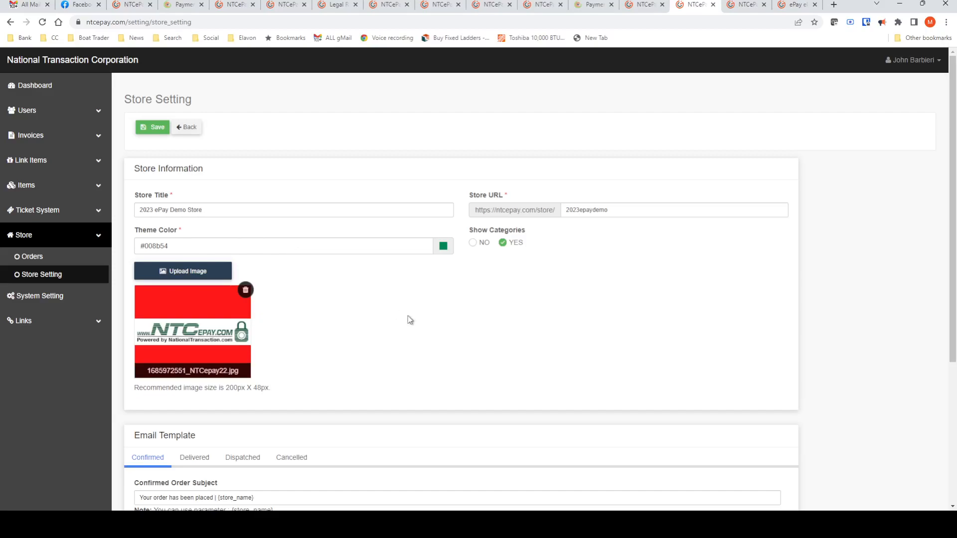
pyautogui.scroll(-4, 762, 344)
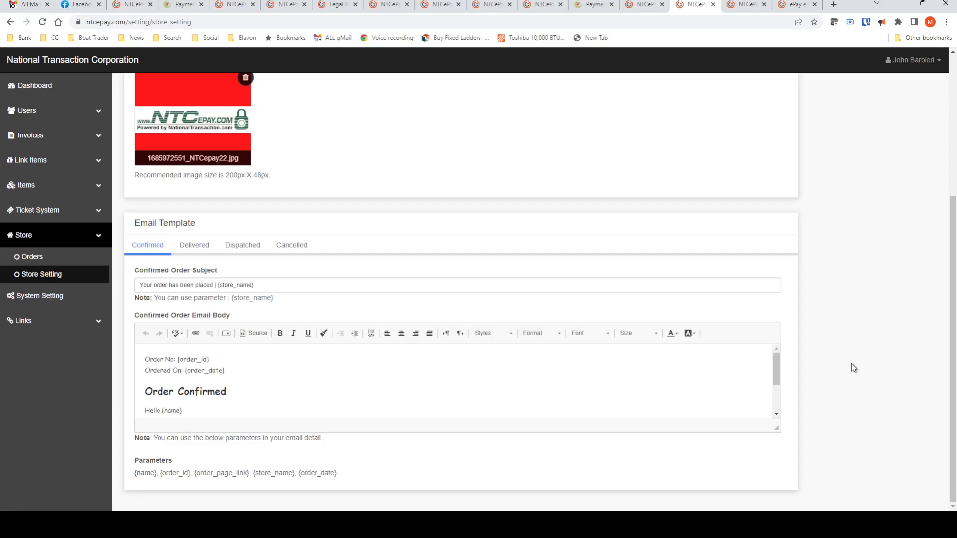
pyautogui.scroll(4, 851, 365)
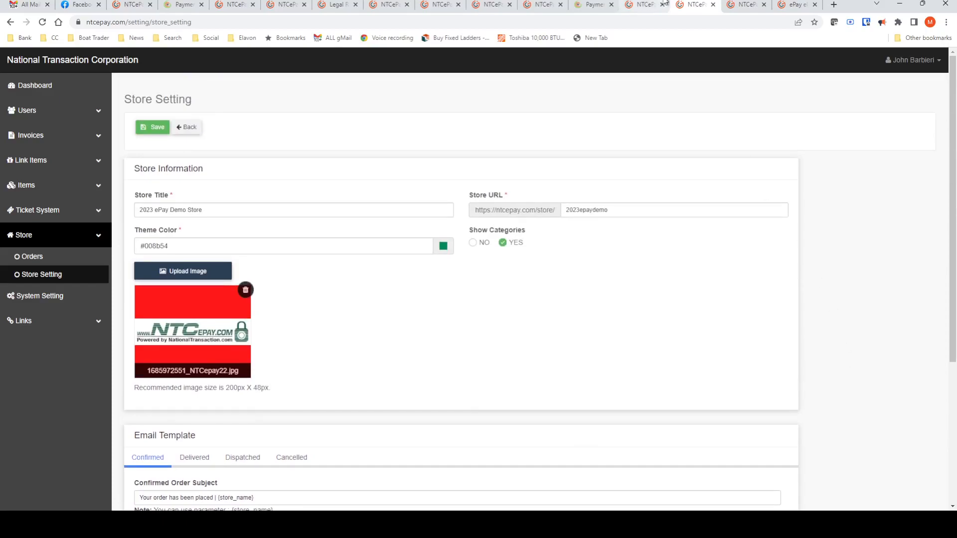
# Step: Review the system settings for the company contact e-mail, payment configuration and invoice numbering
pyautogui.click(647, 6)
pyautogui.scroll(-3, 385, 272)
pyautogui.scroll(3, 385, 272)
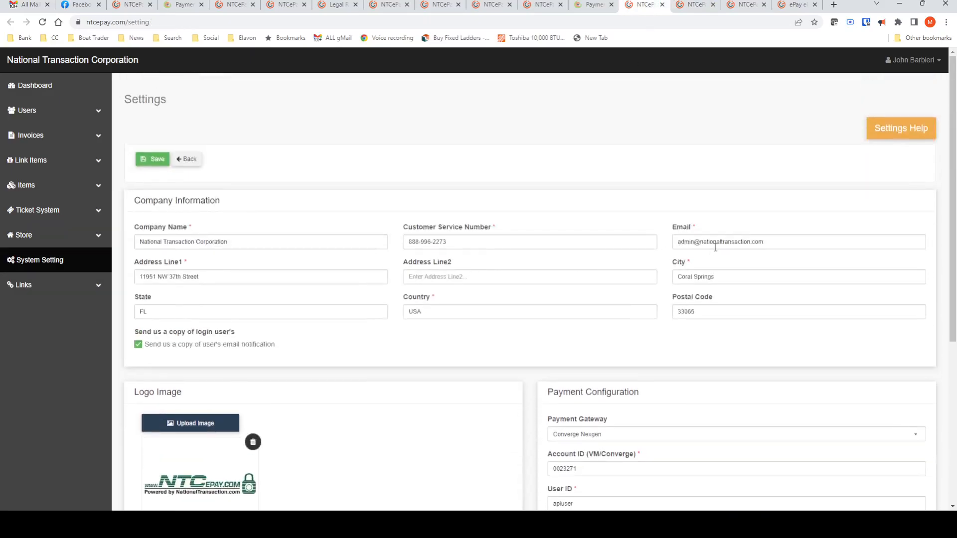
pyautogui.click(740, 238)
pyautogui.scroll(-3, 560, 258)
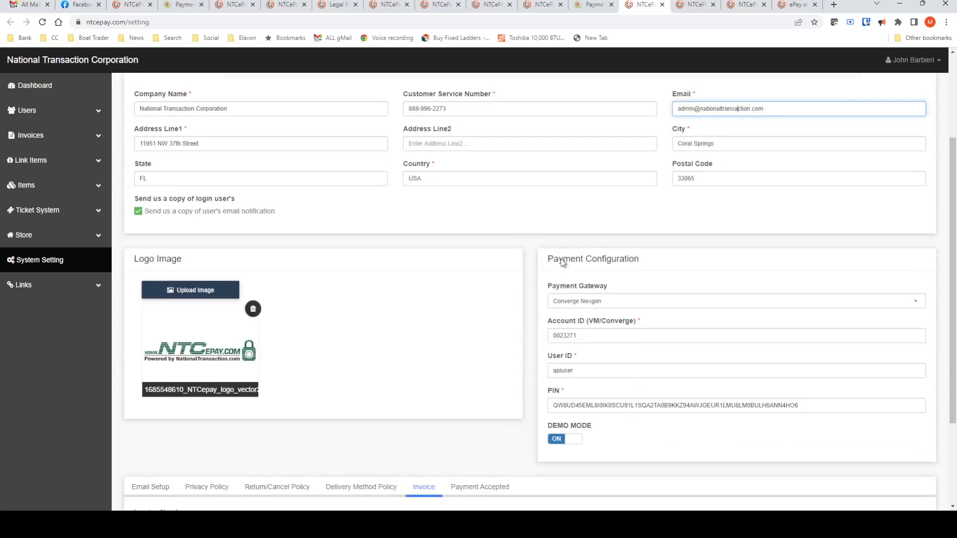
pyautogui.scroll(-3, 528, 289)
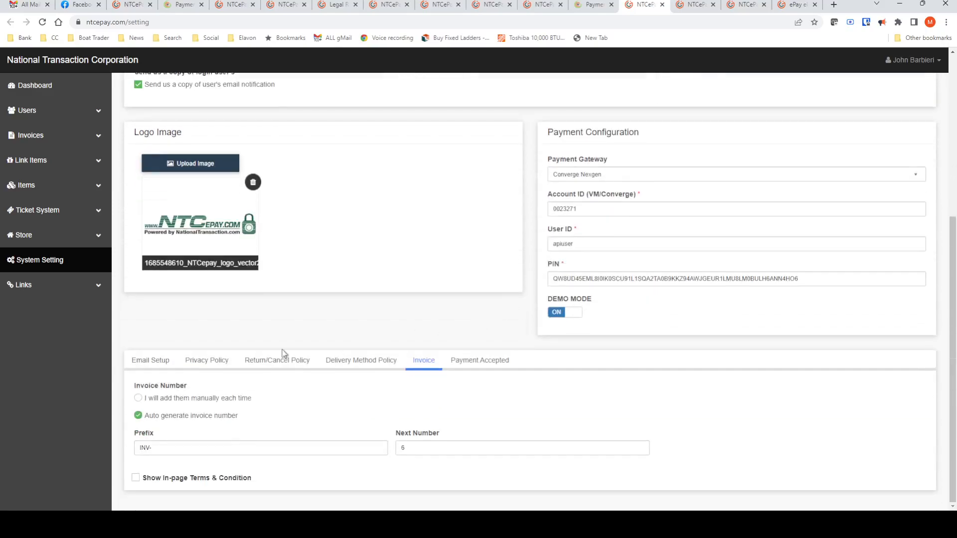
# Step: Open the Email Setup settings and examine the invoice email body and its company_name and customer_name parameters
pyautogui.click(153, 366)
pyautogui.scroll(-3, 197, 378)
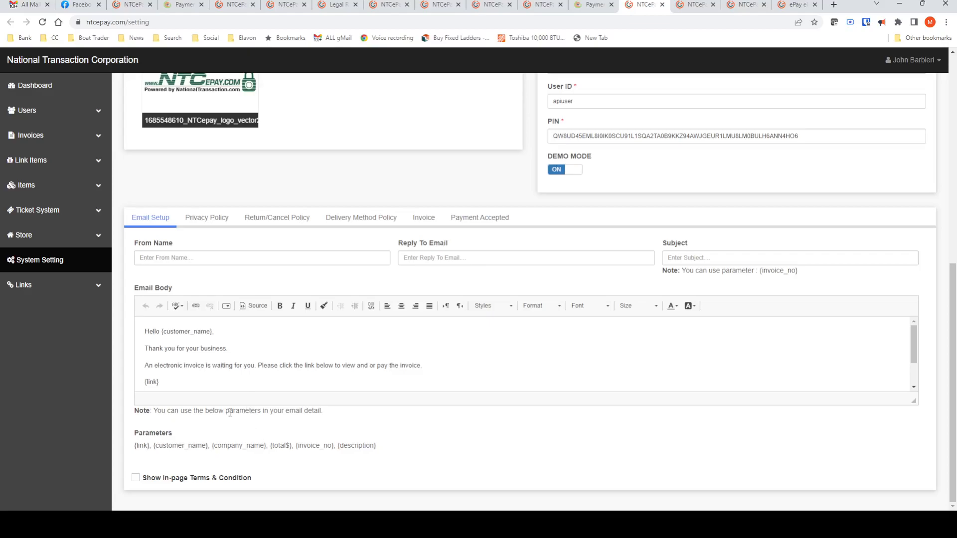
pyautogui.doubleClick(233, 446)
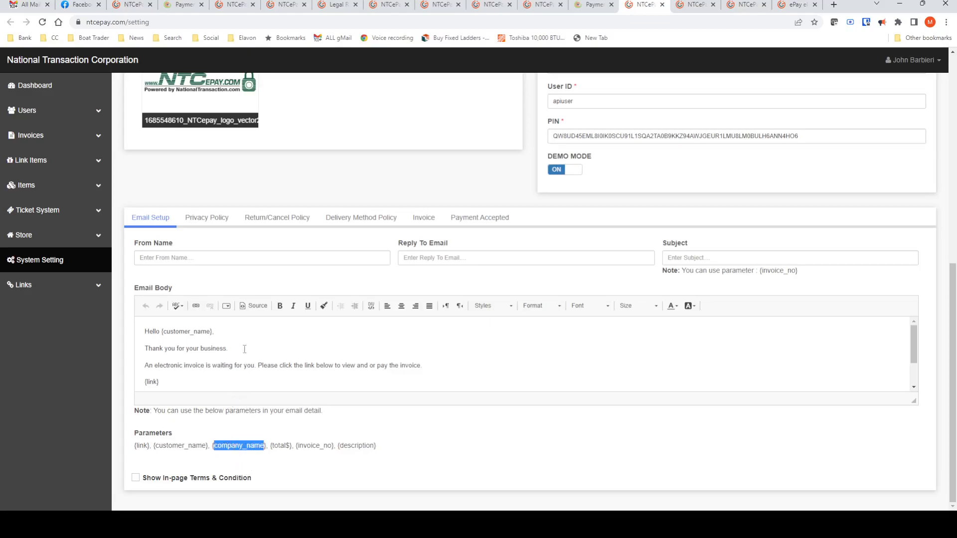
pyautogui.click(208, 332)
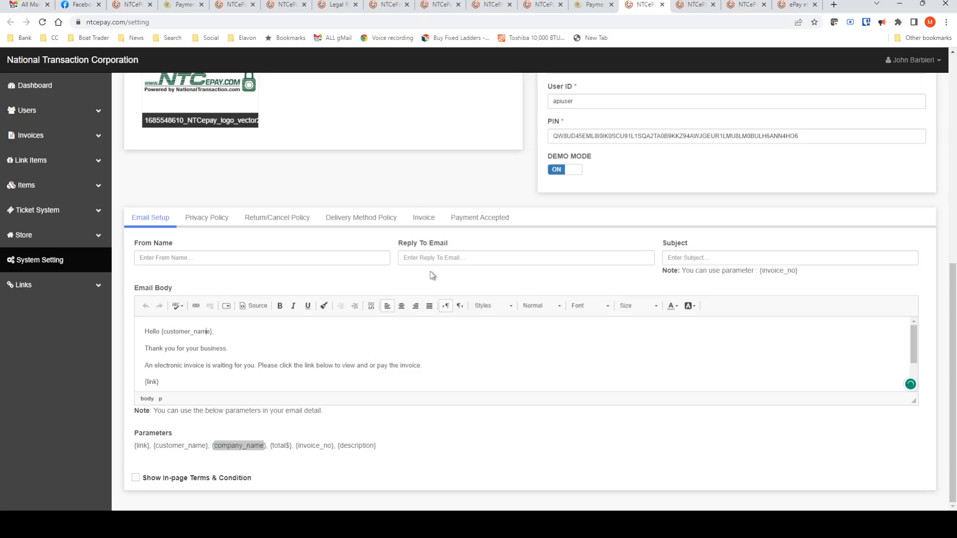
# Step: Examine the invoice numbering settings, including the manual and auto-generate options, the prefix and the next number
pyautogui.click(419, 218)
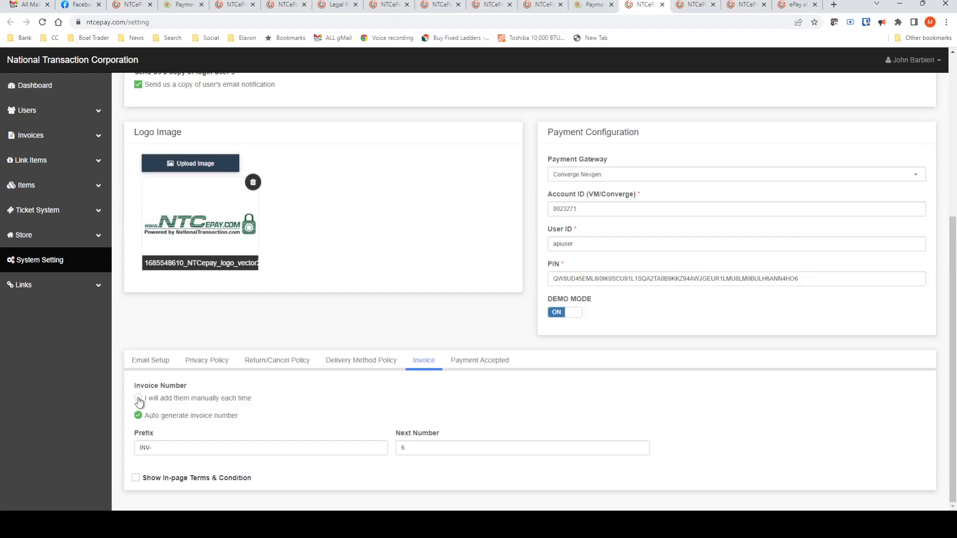
pyautogui.click(138, 398)
pyautogui.click(139, 451)
pyautogui.scroll(-1, 145, 452)
pyautogui.click(429, 449)
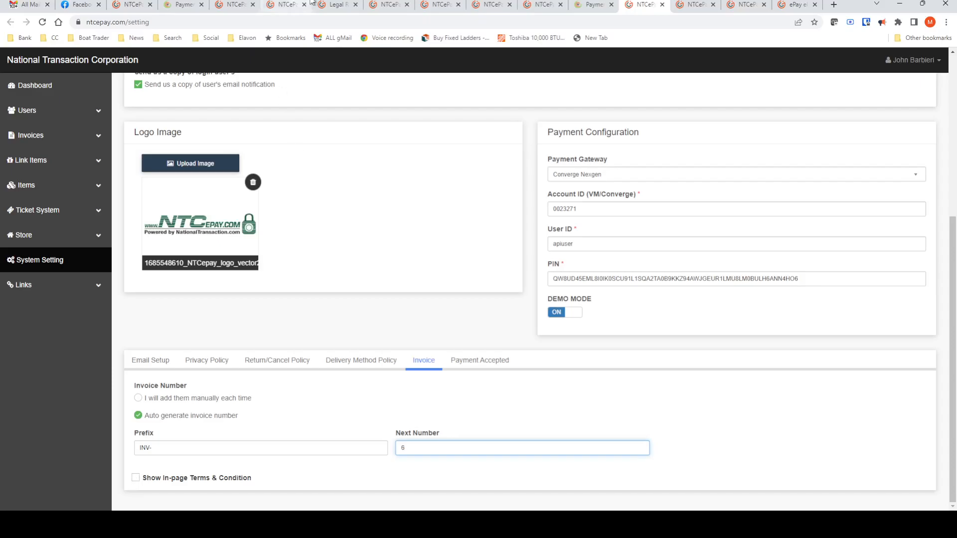
# Step: On the legal retainer fee page, agree to the privacy, return and delivery policies and proceed to the hosted card payment form
pyautogui.click(332, 5)
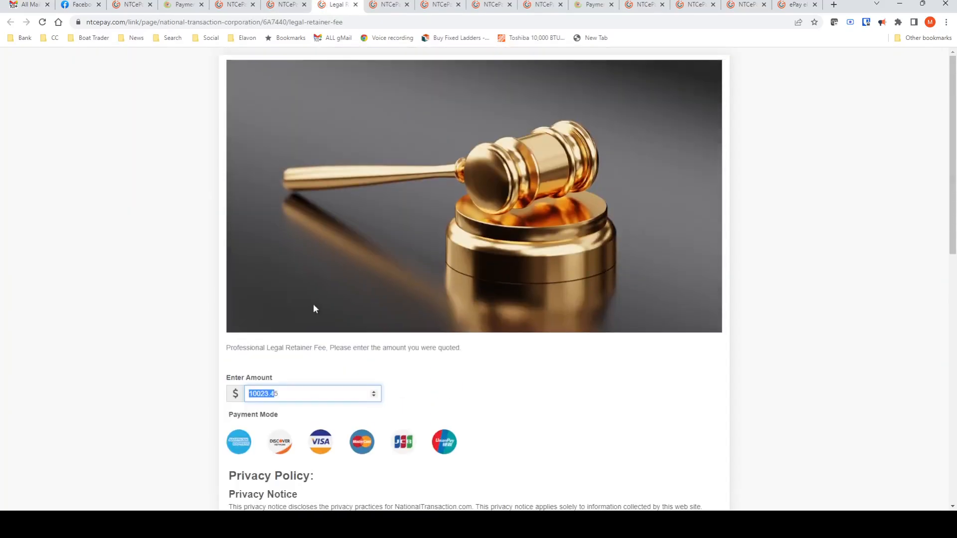
pyautogui.scroll(-8, 155, 301)
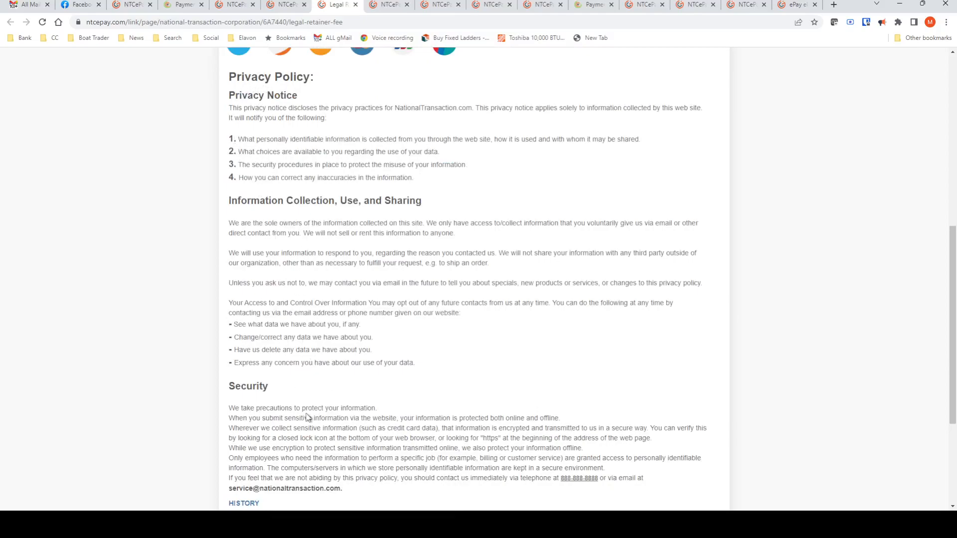
pyautogui.scroll(-4, 295, 465)
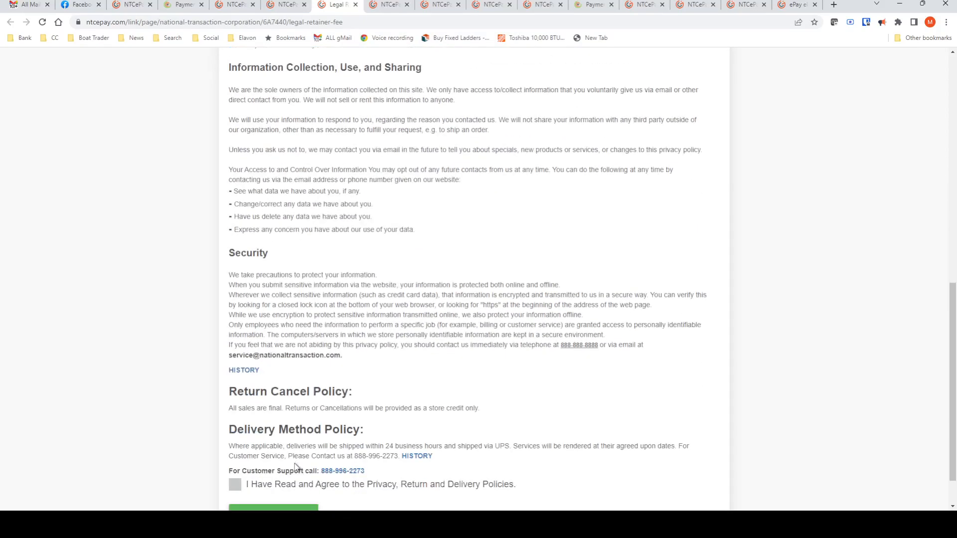
pyautogui.click(235, 436)
pyautogui.click(266, 473)
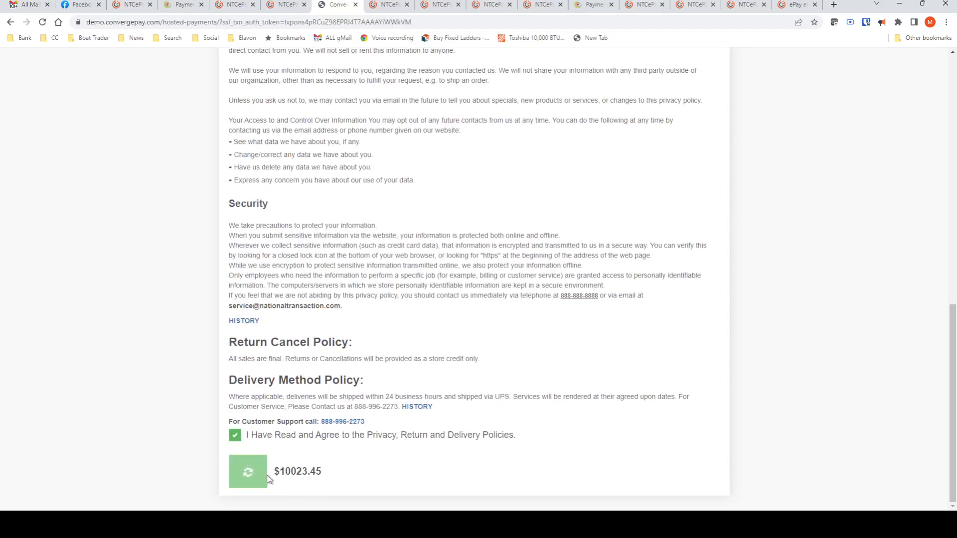
pyautogui.click(427, 234)
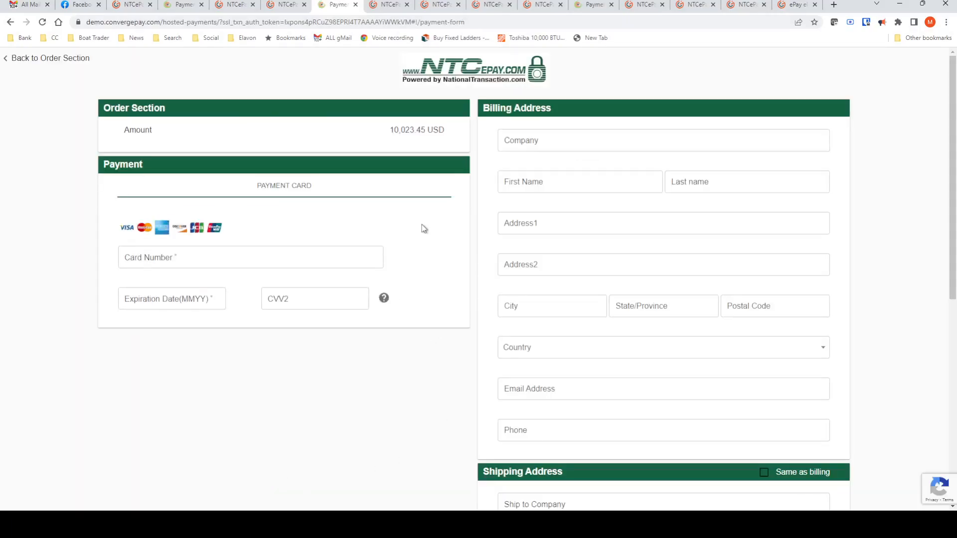
# Step: Switch to the ePay home page at ntcepay.com
pyautogui.click(786, 6)
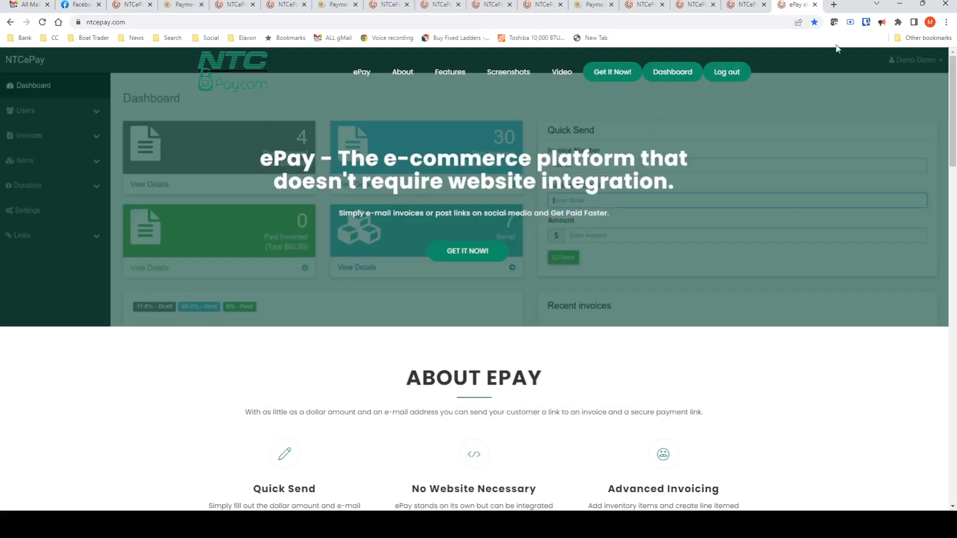